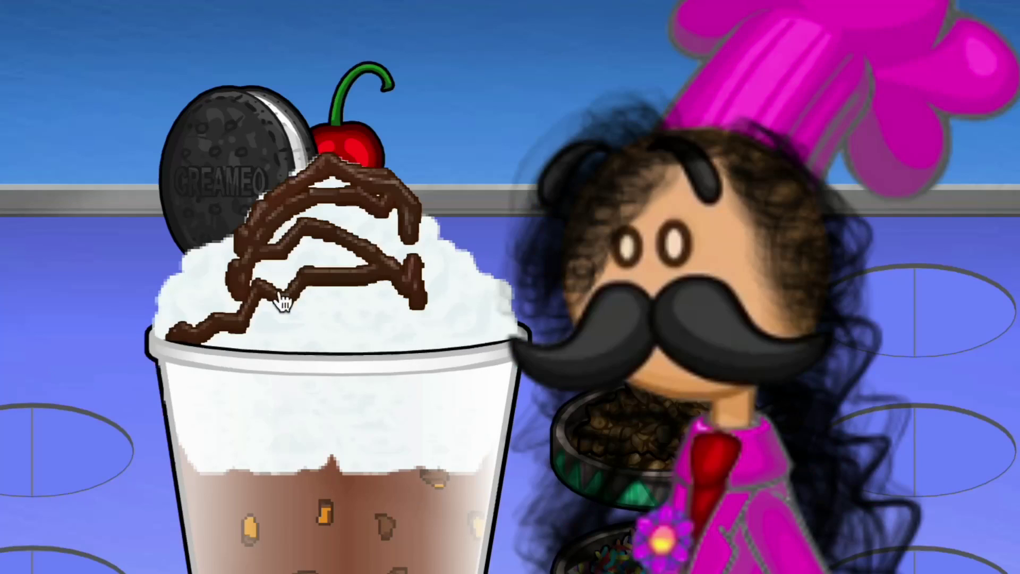
Drag a Creameo cookie onto the whipped cream on the chocolate chunk drink.
{"action": "left_click_drag", "start_coordinate": [283, 301], "coordinate": [437, 262]}
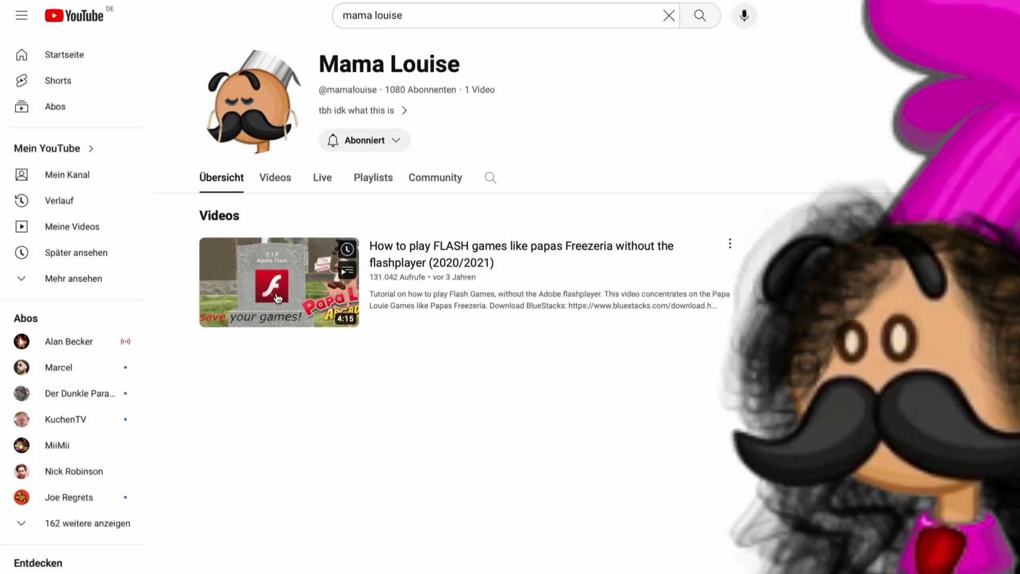
Open the video on playing Flash games without Flash Player and scroll through its comments.
{"action": "left_click", "coordinate": [283, 301]}
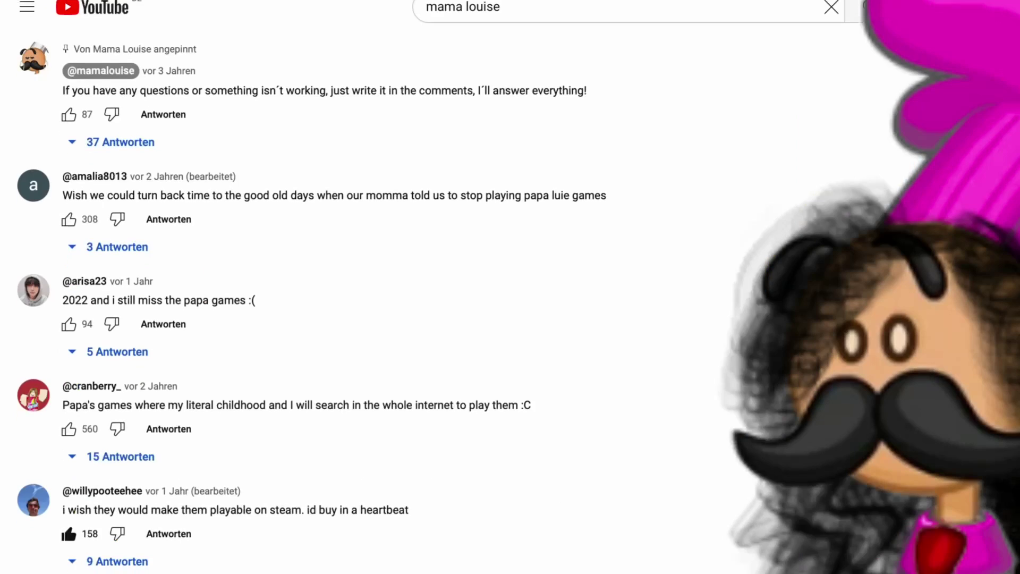
{"action": "scroll", "coordinate": [372, 298], "scroll_direction": "down", "scroll_amount": 3}
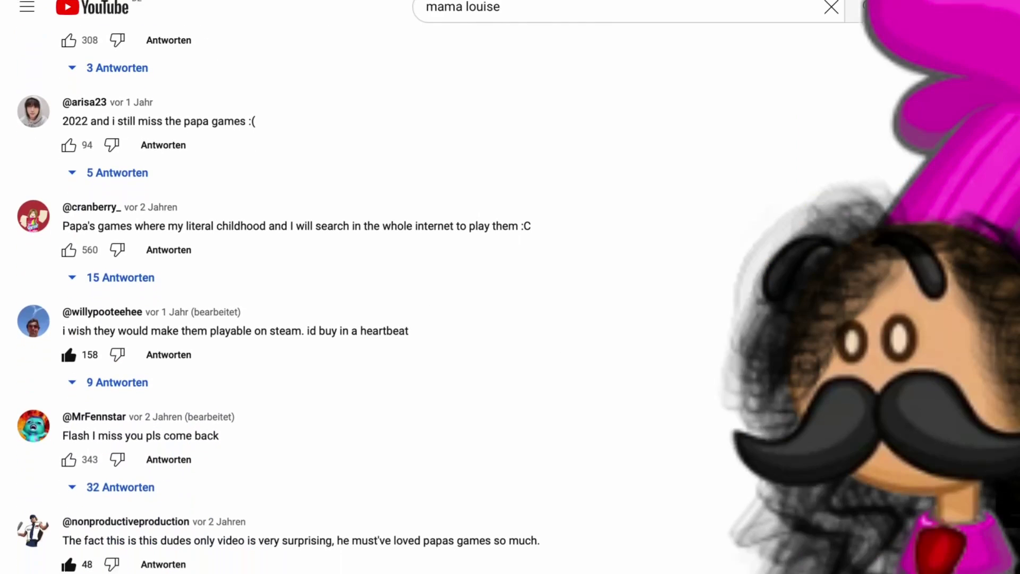
{"action": "scroll", "coordinate": [297, 297], "scroll_direction": "down", "scroll_amount": 10}
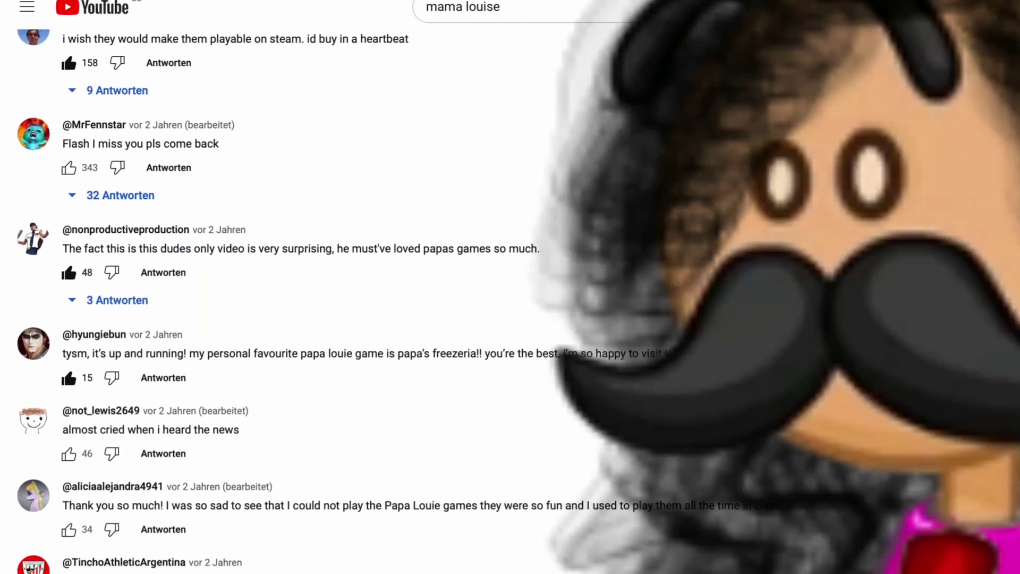
{"action": "scroll", "coordinate": [941, 377], "scroll_direction": "down", "scroll_amount": 8}
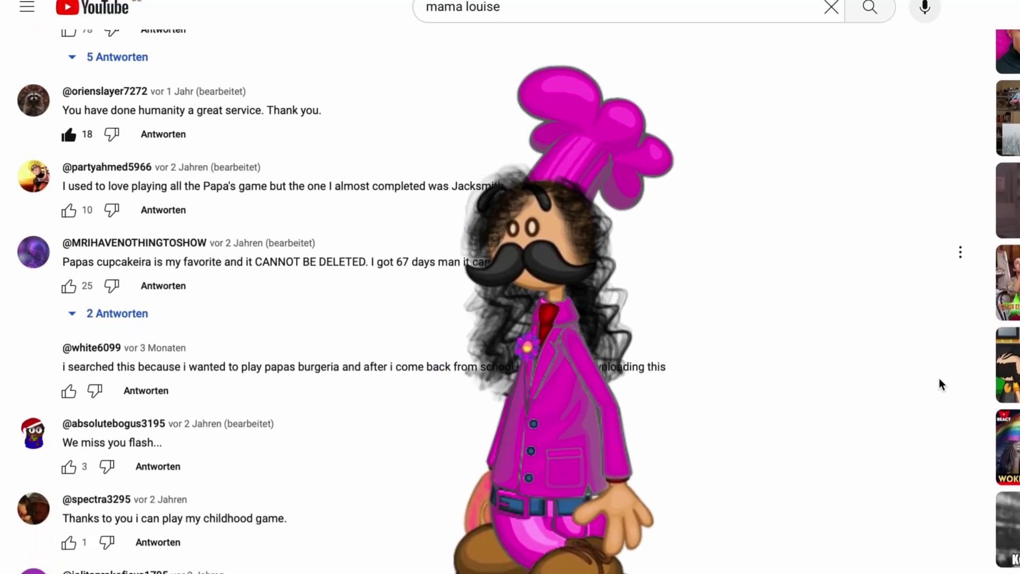
{"action": "scroll", "coordinate": [938, 378], "scroll_direction": "down", "scroll_amount": 10}
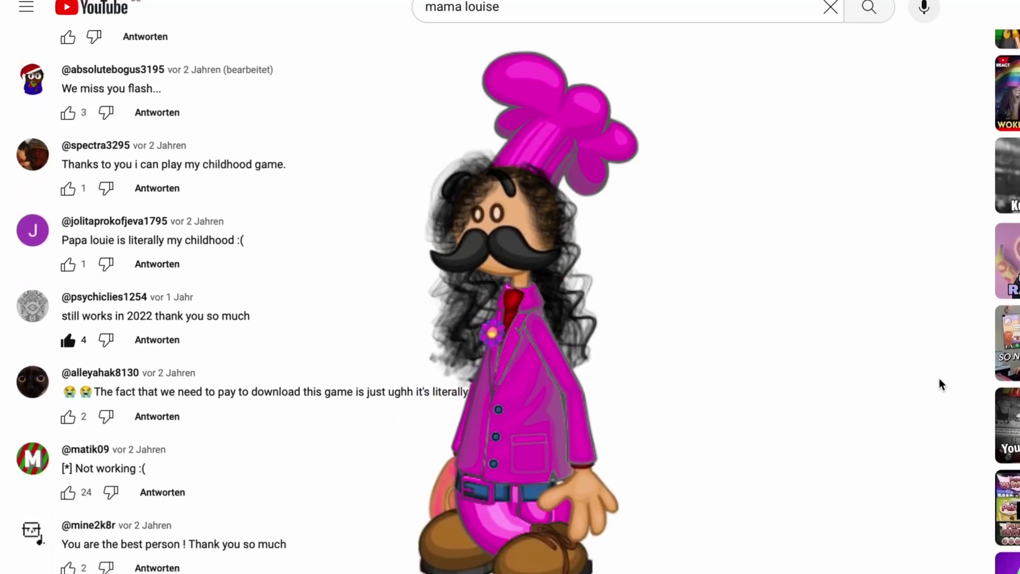
{"action": "scroll", "coordinate": [510, 298], "scroll_direction": "down", "scroll_amount": 6}
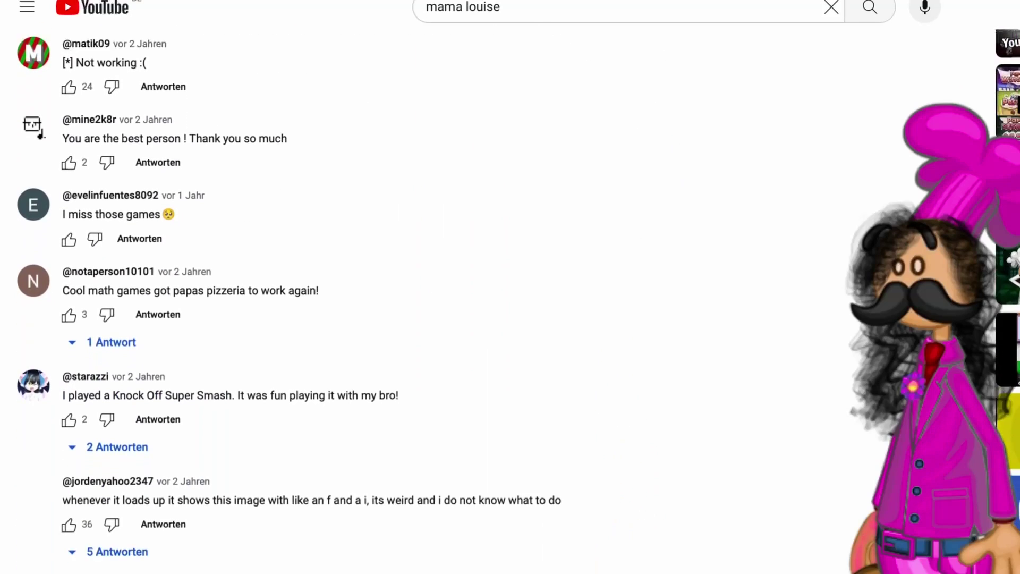
{"action": "scroll", "coordinate": [510, 297], "scroll_direction": "down", "scroll_amount": 7}
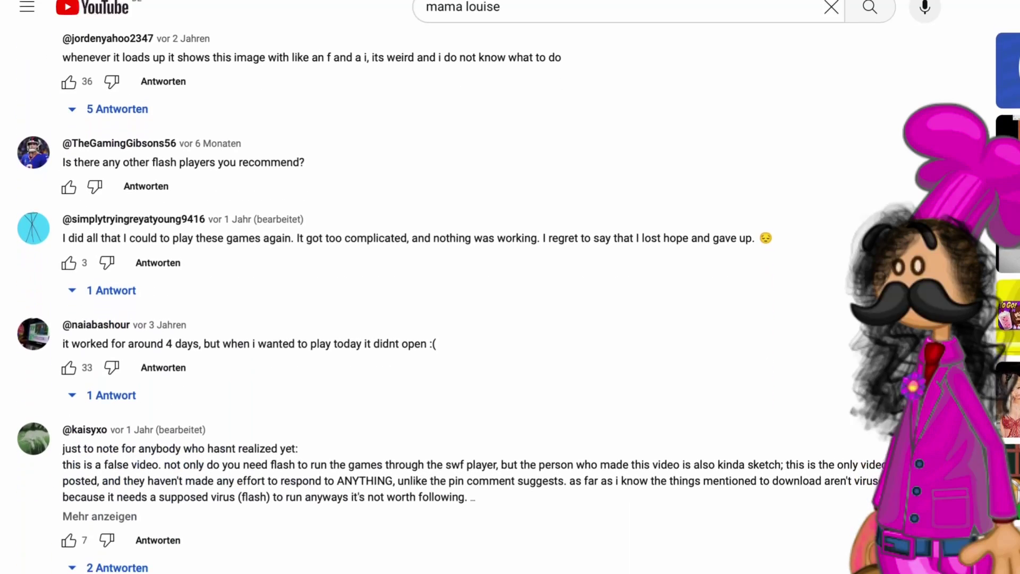
{"action": "scroll", "coordinate": [510, 297], "scroll_direction": "down", "scroll_amount": 4}
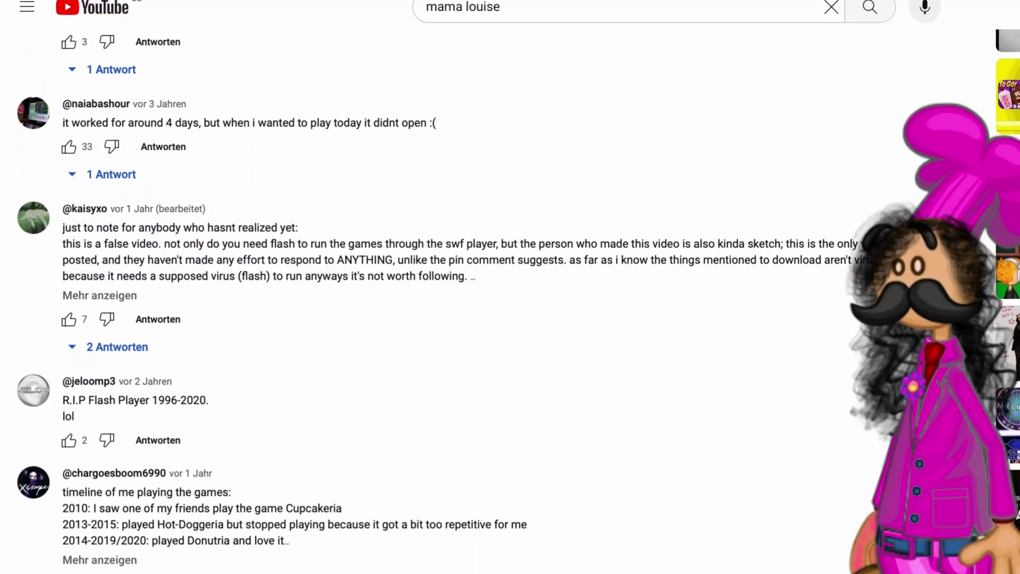
{"action": "scroll", "coordinate": [510, 297], "scroll_direction": "down", "scroll_amount": 2}
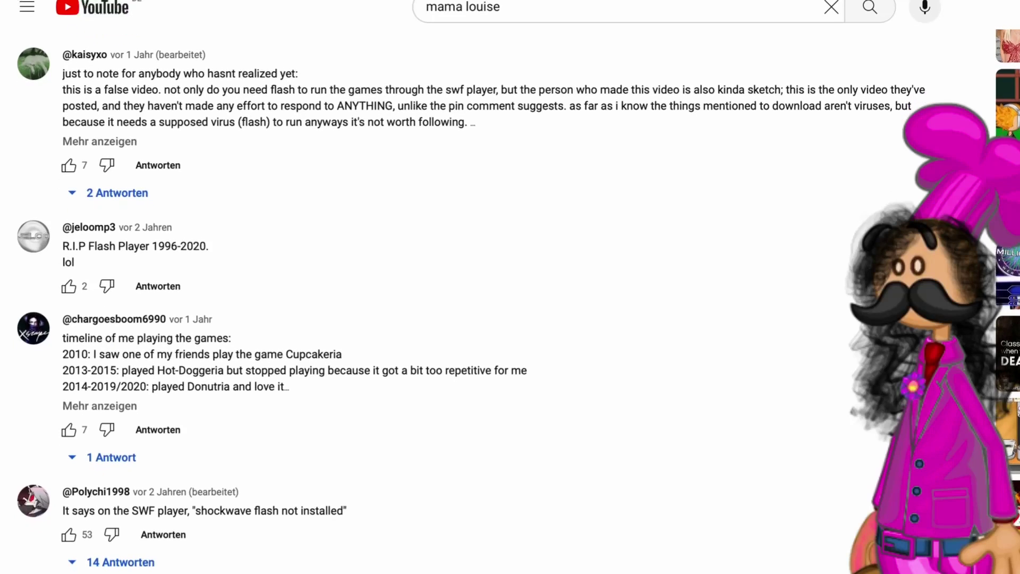
{"action": "scroll", "coordinate": [510, 297], "scroll_direction": "down", "scroll_amount": 10}
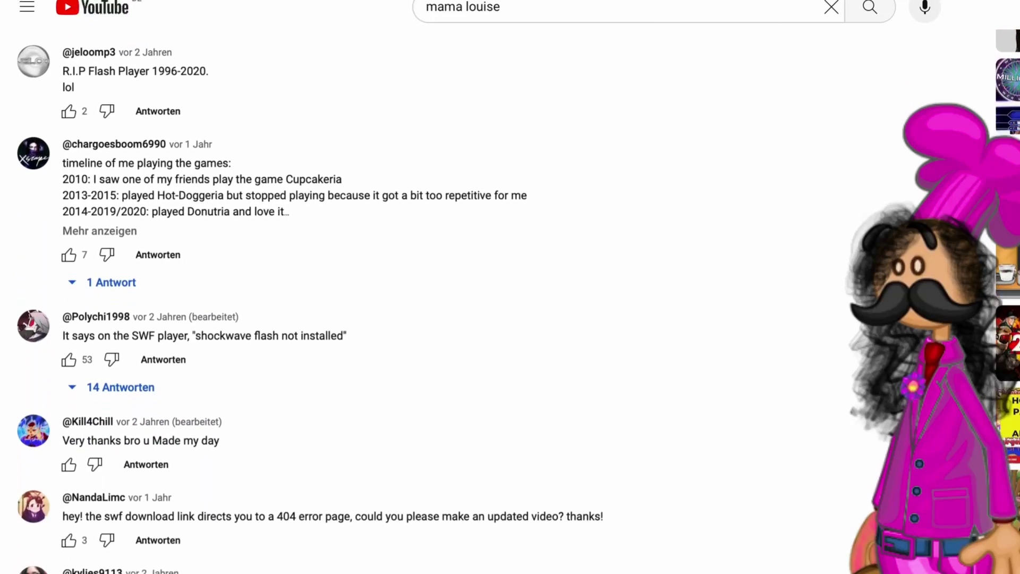
{"action": "scroll", "coordinate": [510, 297], "scroll_direction": "down", "scroll_amount": 13}
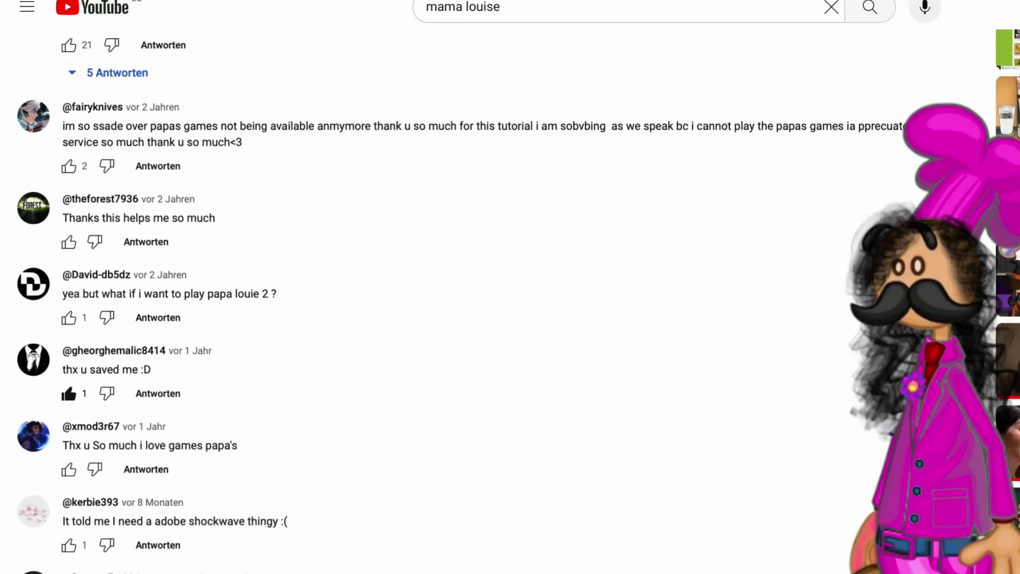
{"action": "scroll", "coordinate": [510, 298], "scroll_direction": "down", "scroll_amount": 12}
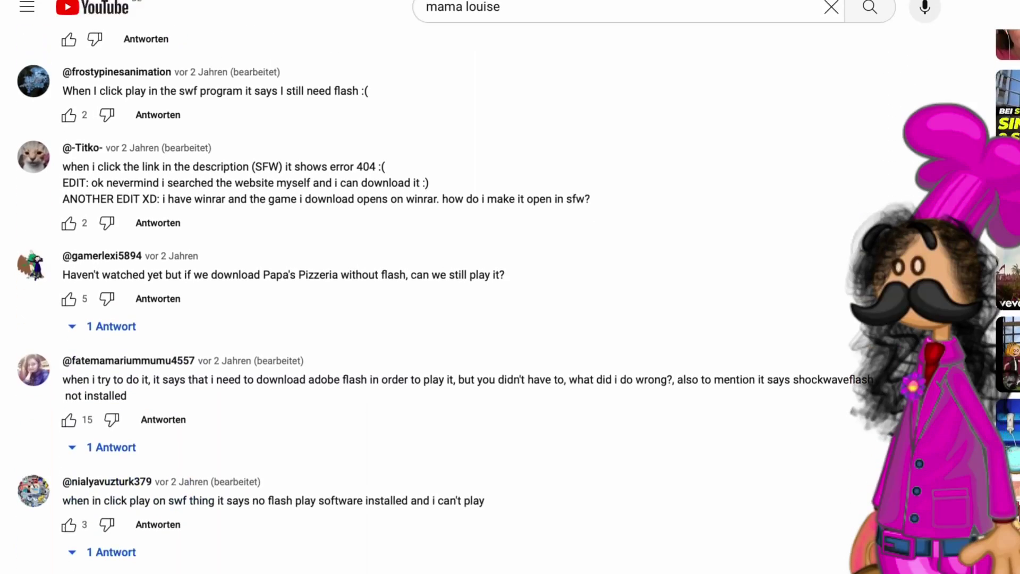
{"action": "scroll", "coordinate": [510, 297], "scroll_direction": "down", "scroll_amount": 10}
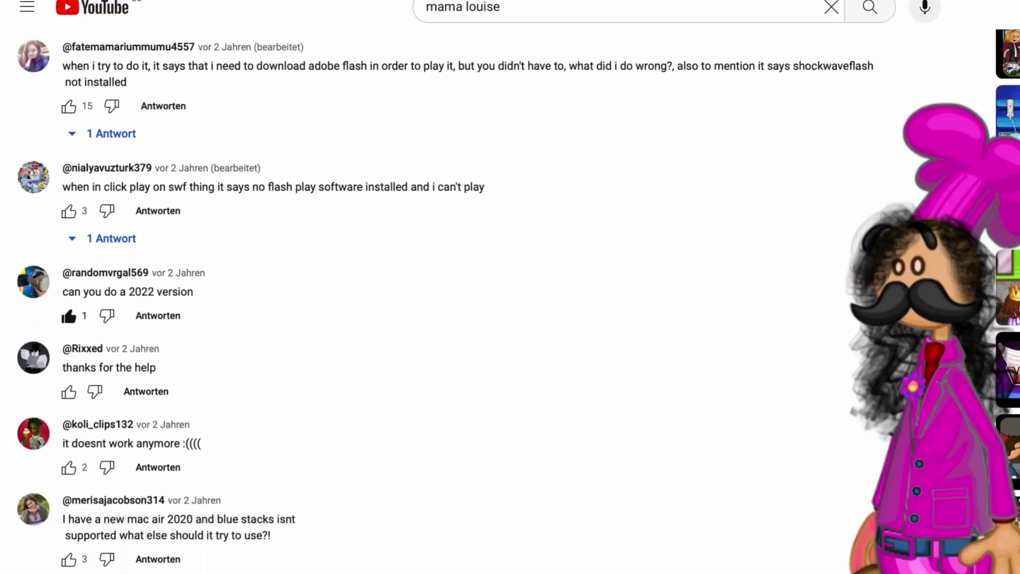
{"action": "scroll", "coordinate": [510, 298], "scroll_direction": "down", "scroll_amount": 10}
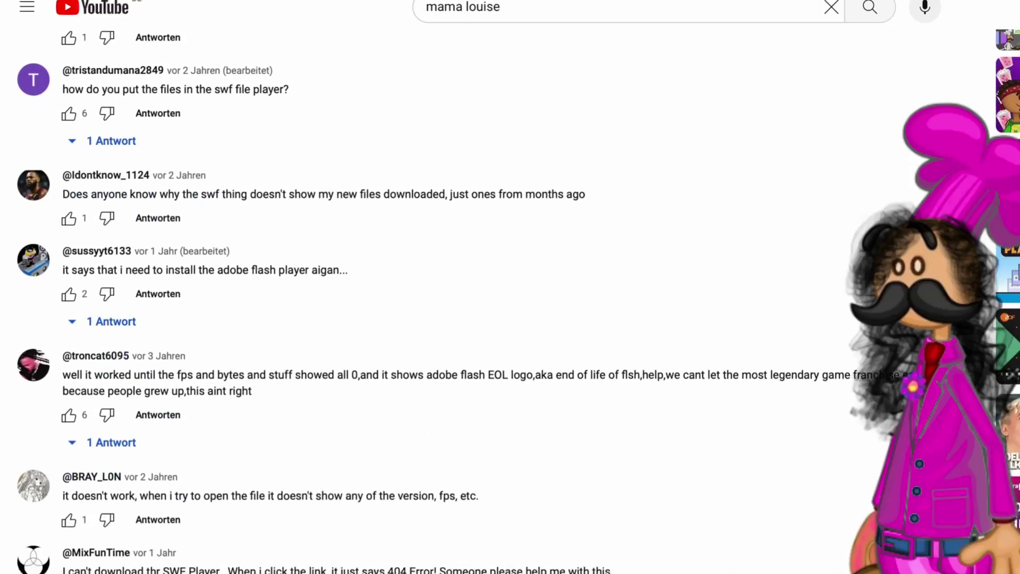
{"action": "scroll", "coordinate": [510, 297], "scroll_direction": "down", "scroll_amount": 14}
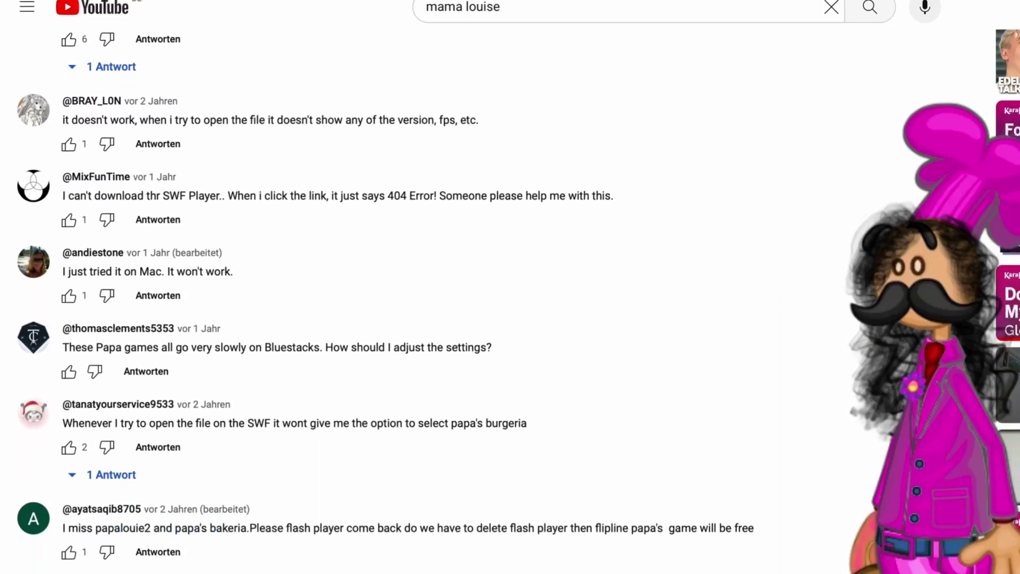
{"action": "scroll", "coordinate": [510, 298], "scroll_direction": "down", "scroll_amount": 17}
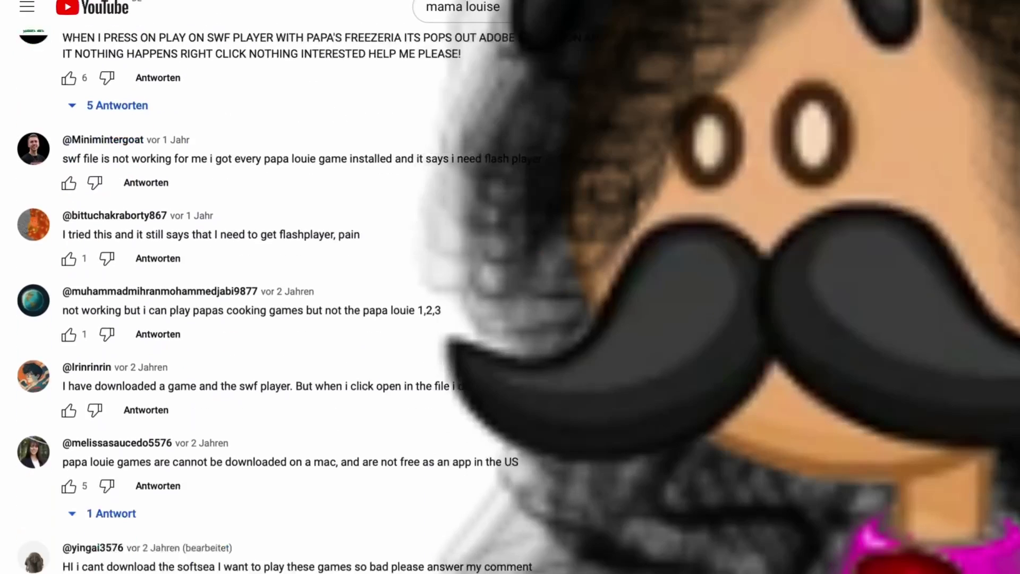
{"action": "scroll", "coordinate": [510, 298], "scroll_direction": "down", "scroll_amount": 17}
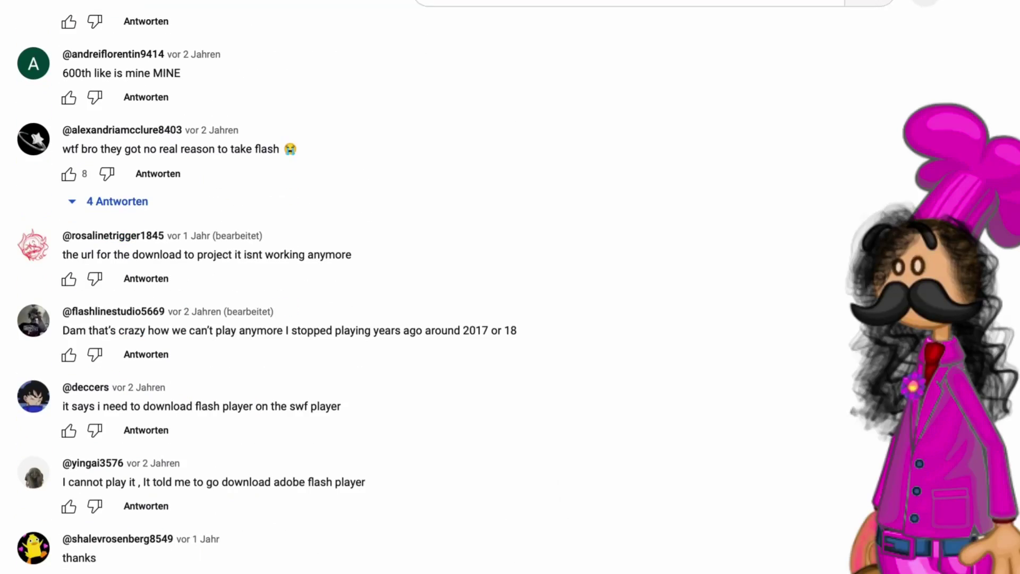
{"action": "scroll", "coordinate": [510, 297], "scroll_direction": "down", "scroll_amount": 20}
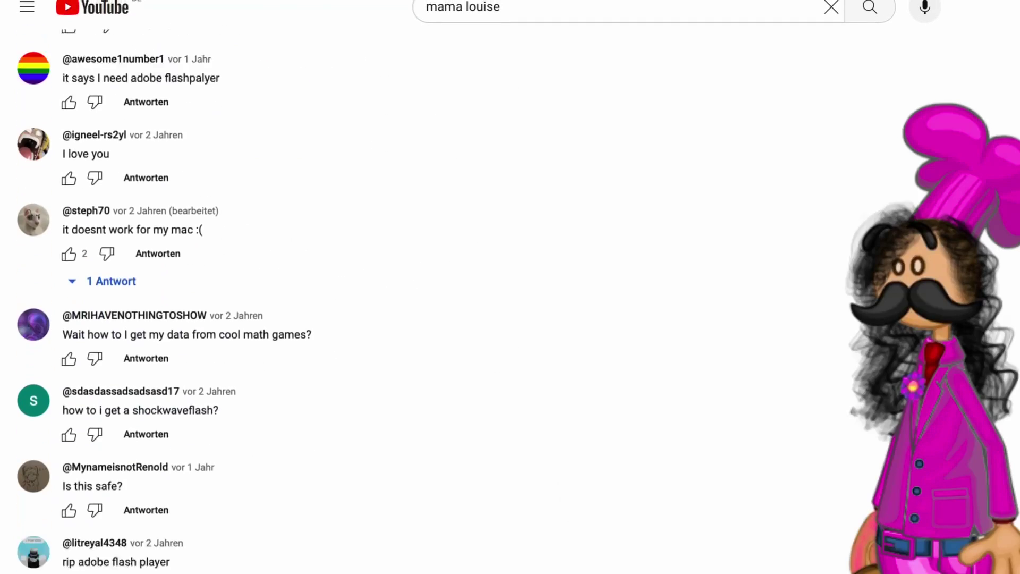
{"action": "scroll", "coordinate": [510, 297], "scroll_direction": "down", "scroll_amount": 18}
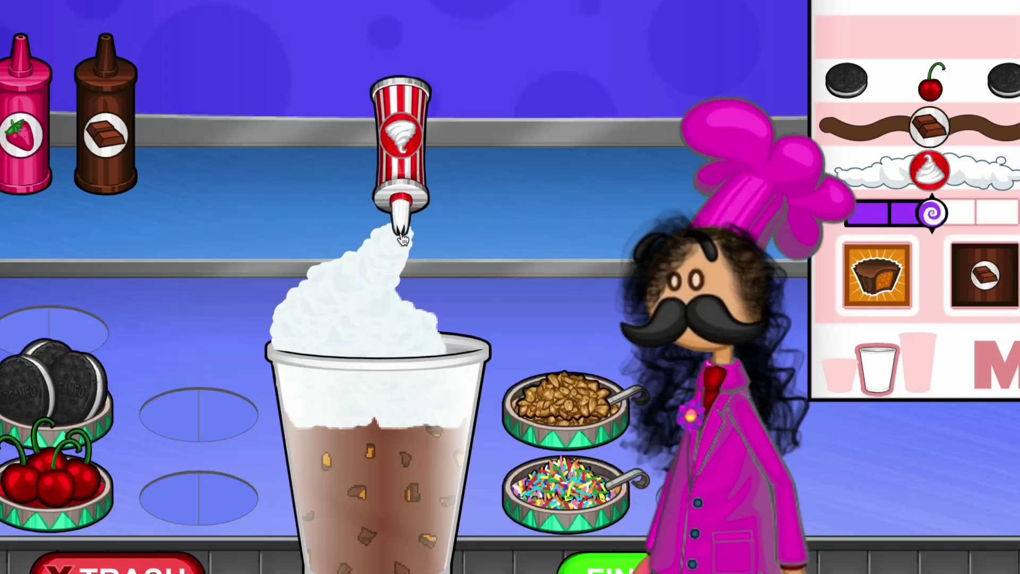
Add whipped cream, chocolate syrup, a cherry and two cookies to the drink, then finish the order.
{"action": "left_click_drag", "start_coordinate": [388, 233], "coordinate": [387, 238]}
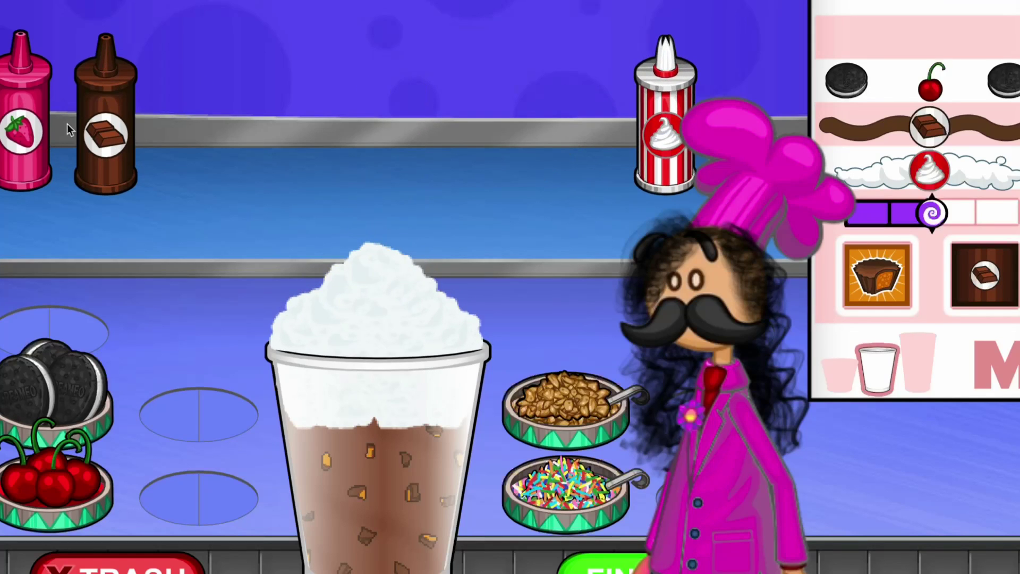
{"action": "mouse_move", "coordinate": [107, 128]}
{"action": "left_mouse_down"}
{"action": "mouse_move", "coordinate": [393, 159]}
{"action": "mouse_move", "coordinate": [346, 90]}
{"action": "mouse_move", "coordinate": [372, 178]}
{"action": "mouse_move", "coordinate": [437, 161]}
{"action": "left_mouse_up"}
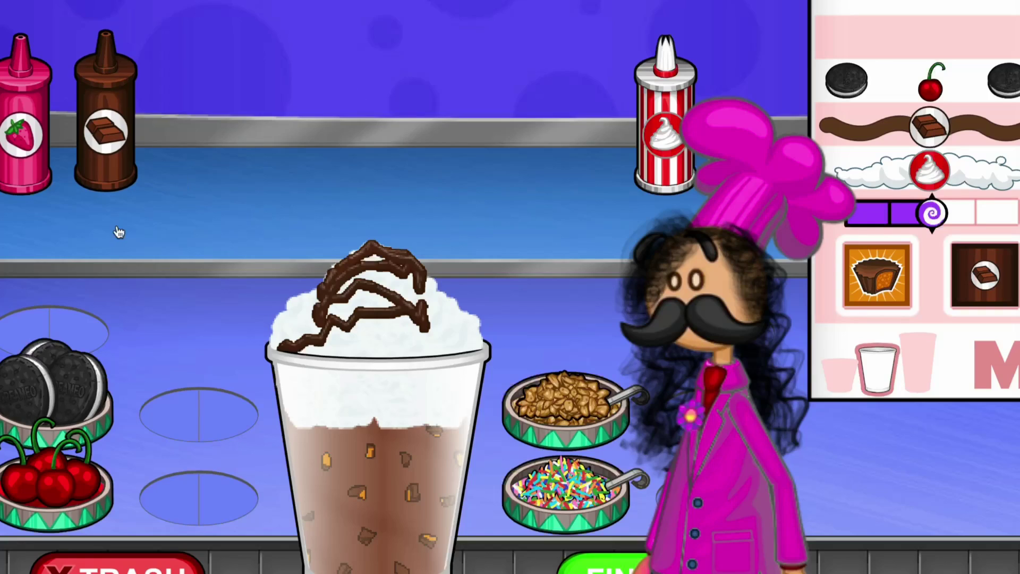
{"action": "left_click", "coordinate": [81, 491]}
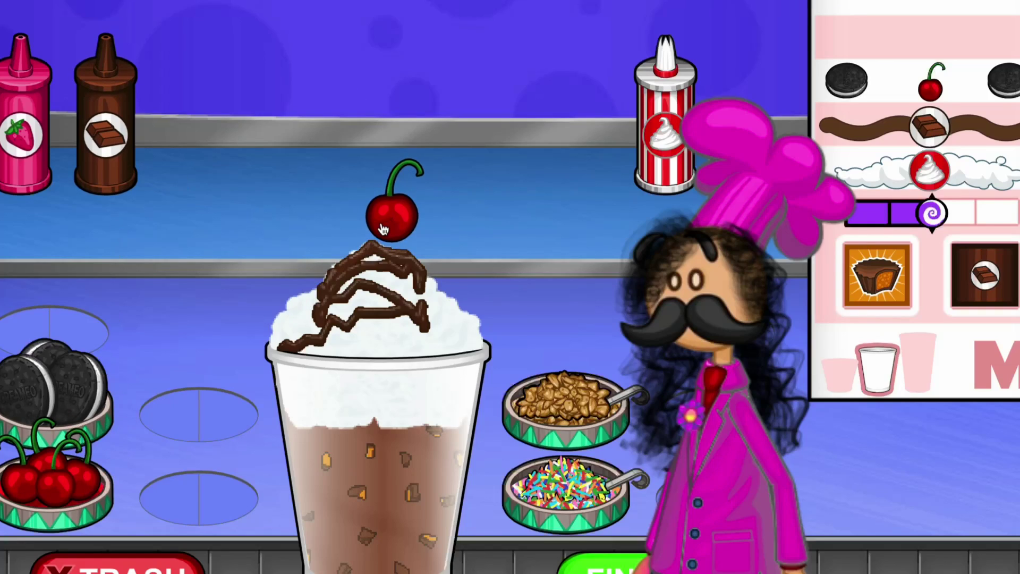
{"action": "left_click", "coordinate": [101, 417]}
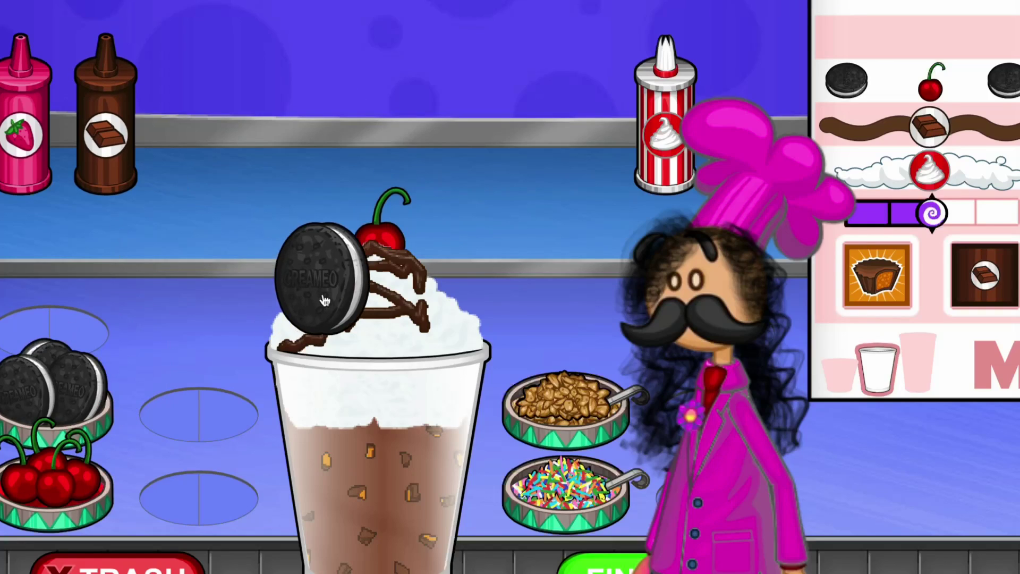
{"action": "left_click", "coordinate": [24, 395]}
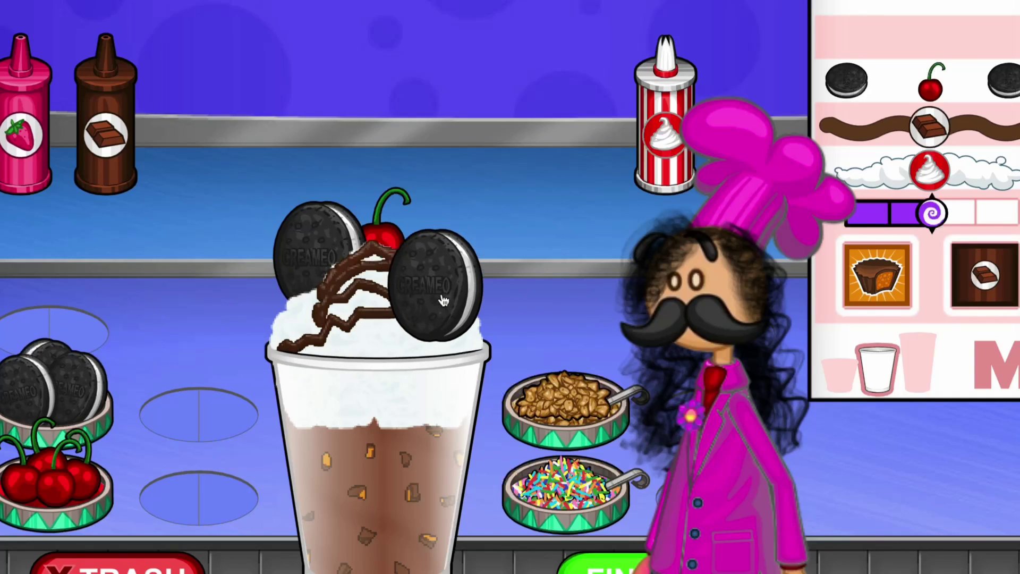
{"action": "left_click", "coordinate": [601, 564]}
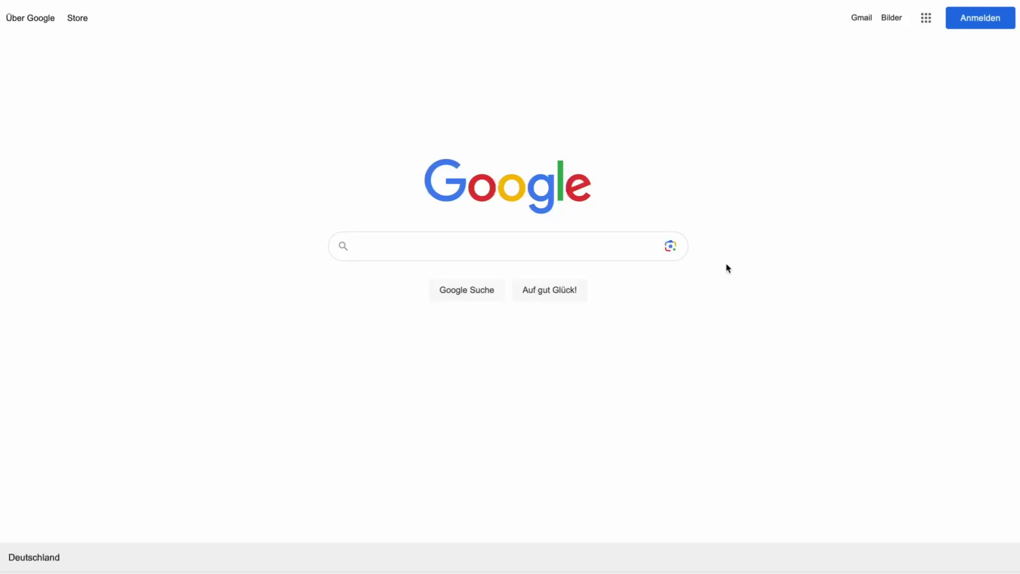
Run a Google search for 'ruffle'.
{"action": "left_click", "coordinate": [583, 246]}
{"action": "type", "text": "ruffle"}
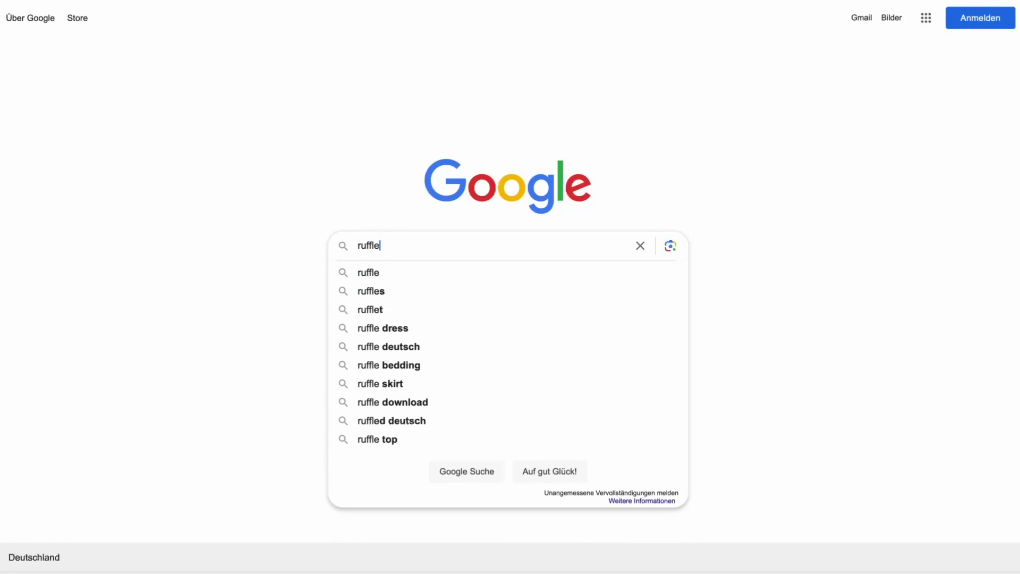
{"action": "key", "text": "Return"}
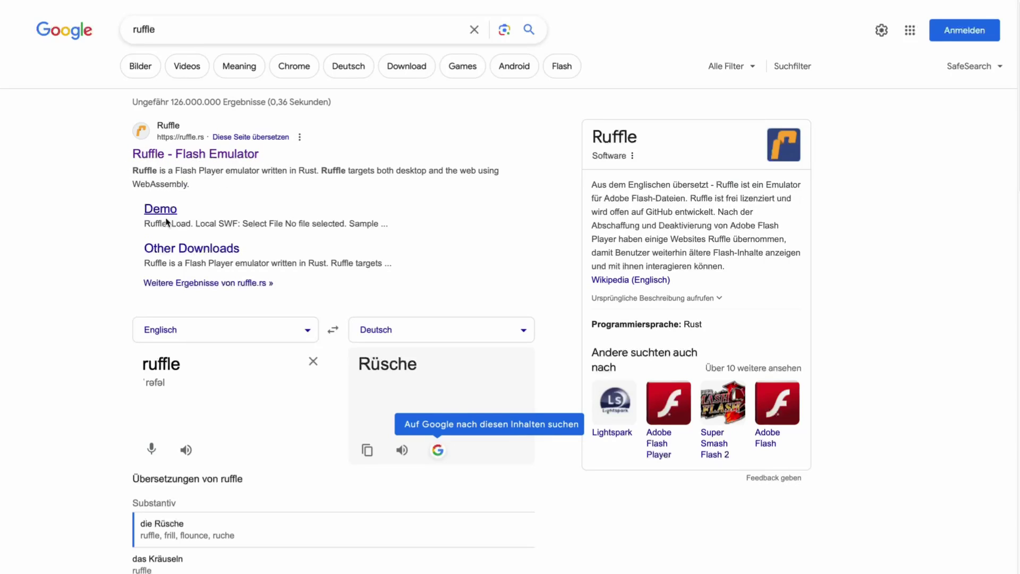
Open the Ruffle Flash Emulator website and go to its Other Downloads page.
{"action": "left_click", "coordinate": [237, 154]}
{"action": "scroll", "coordinate": [526, 296], "scroll_direction": "down", "scroll_amount": 1}
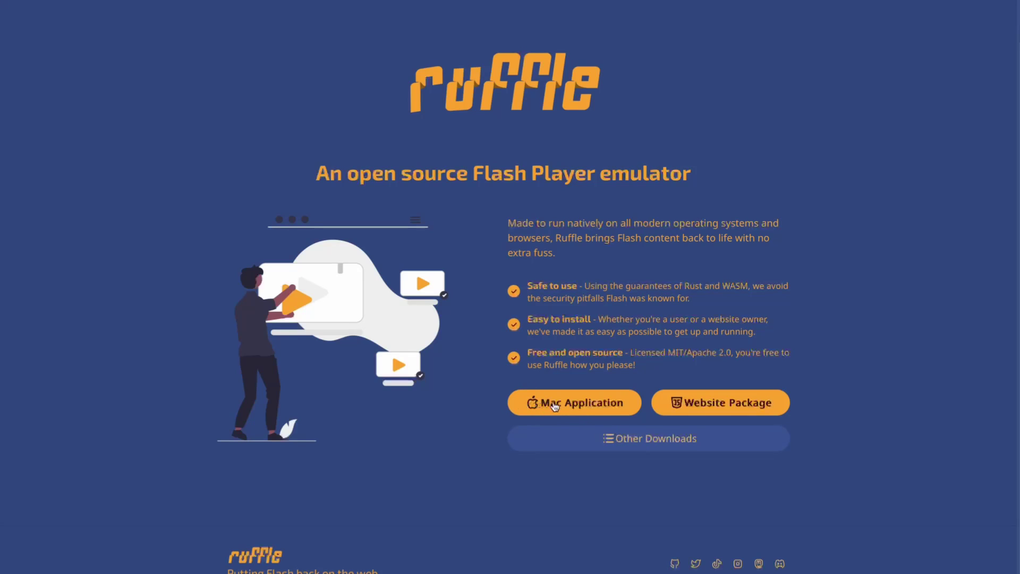
{"action": "left_click", "coordinate": [596, 435]}
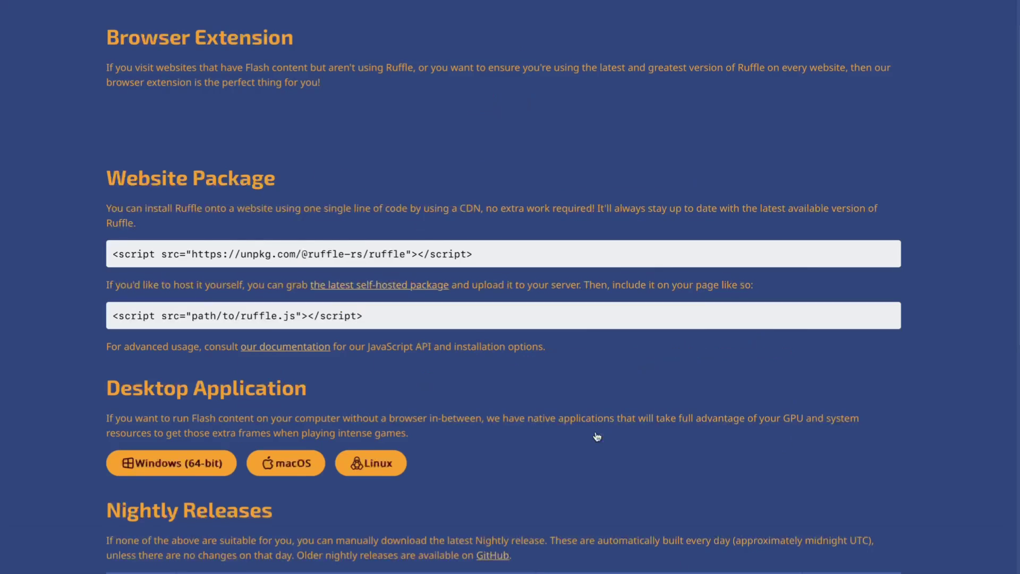
Look through the Desktop Application and Nightly Releases sections of the Downloads page.
{"action": "scroll", "coordinate": [472, 375], "scroll_direction": "down", "scroll_amount": 1}
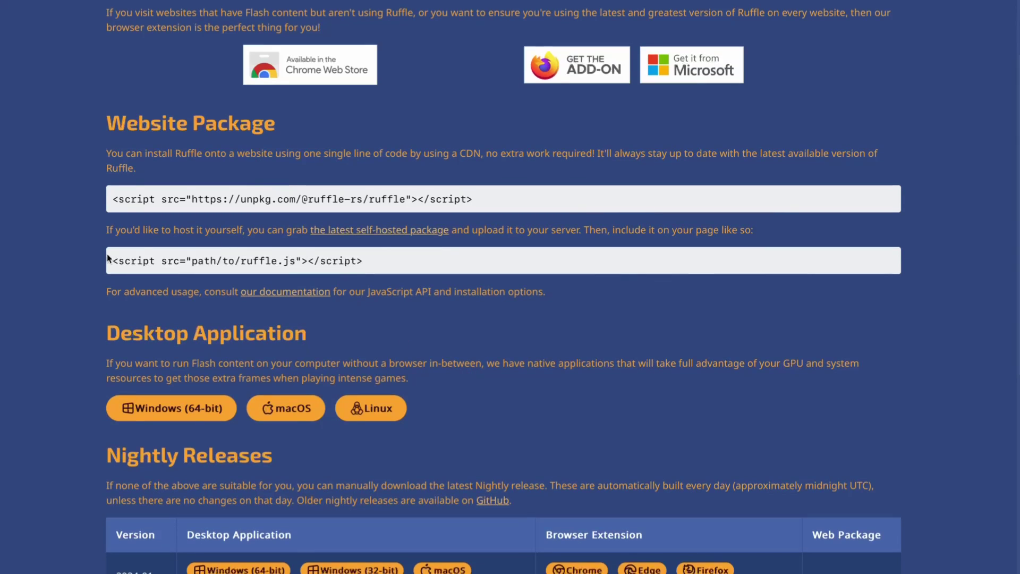
{"action": "scroll", "coordinate": [120, 370], "scroll_direction": "down", "scroll_amount": 1}
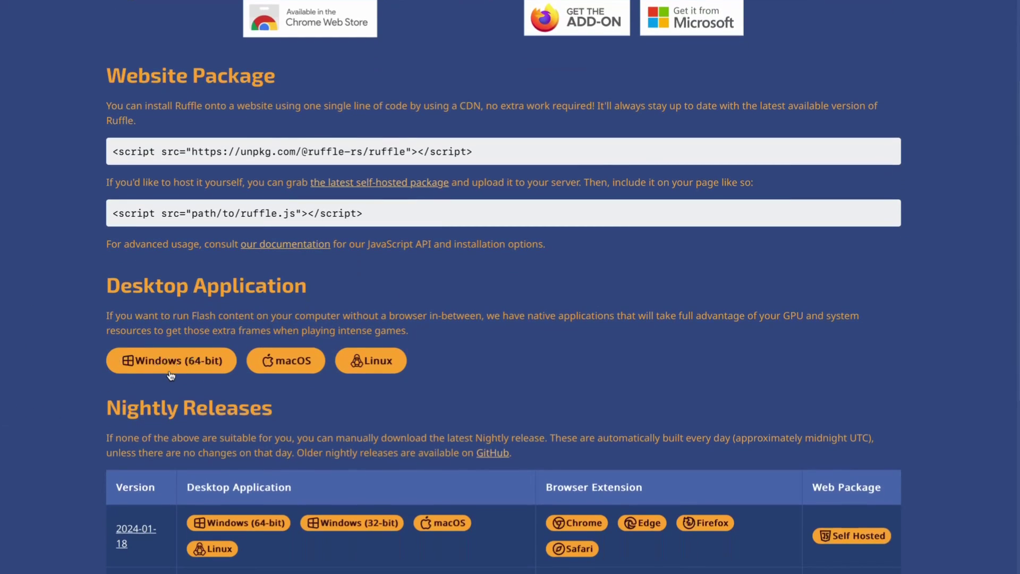
{"action": "scroll", "coordinate": [465, 282], "scroll_direction": "down", "scroll_amount": 4}
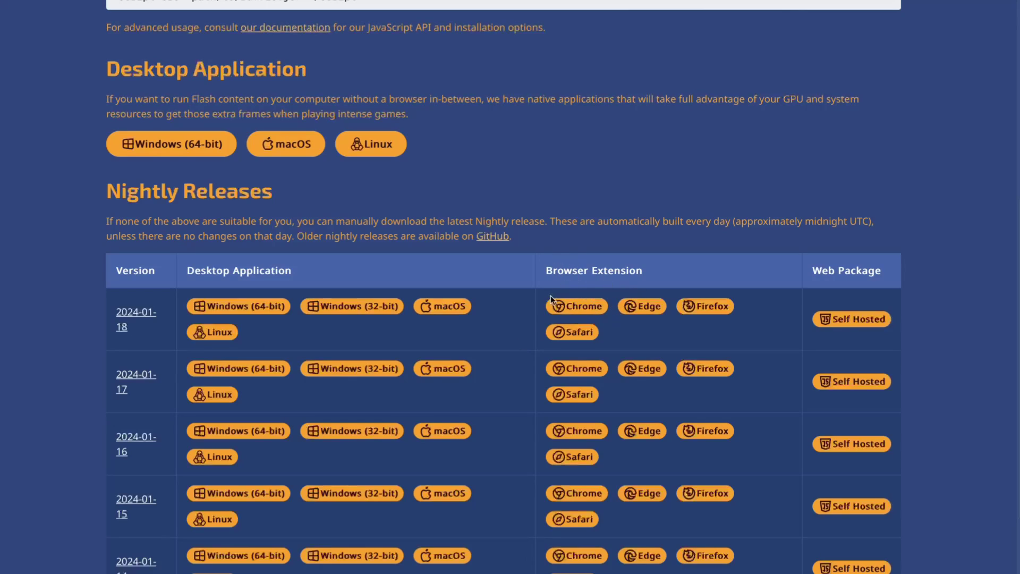
{"action": "scroll", "coordinate": [560, 192], "scroll_direction": "up", "scroll_amount": 7}
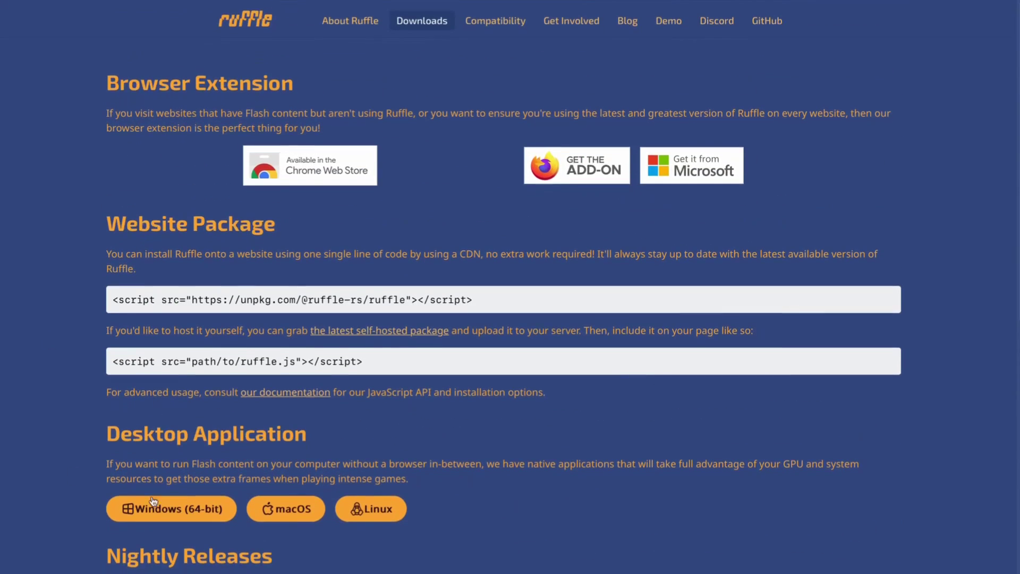
{"action": "scroll", "coordinate": [528, 340], "scroll_direction": "down", "scroll_amount": 2}
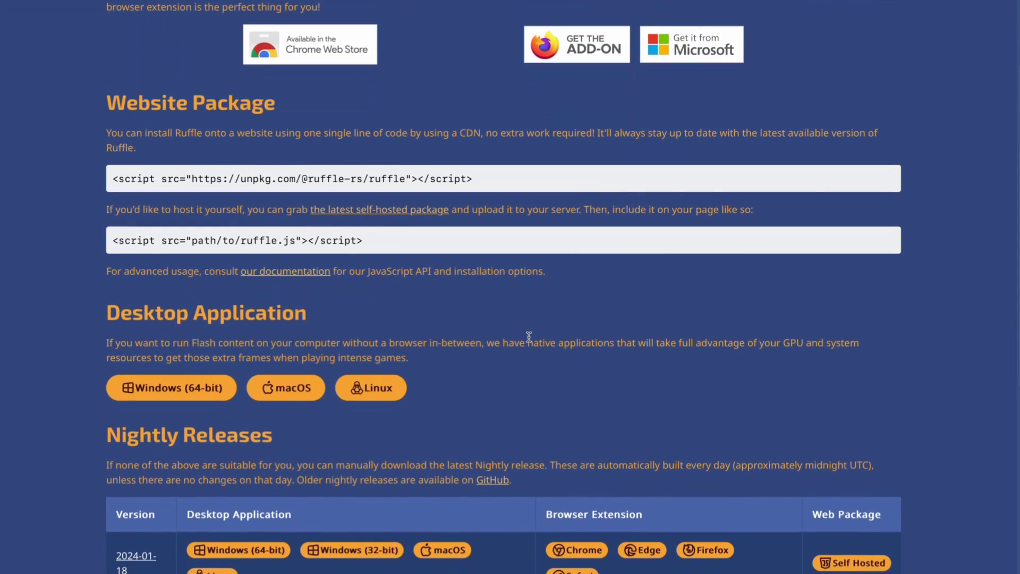
{"action": "scroll", "coordinate": [529, 336], "scroll_direction": "down", "scroll_amount": 1}
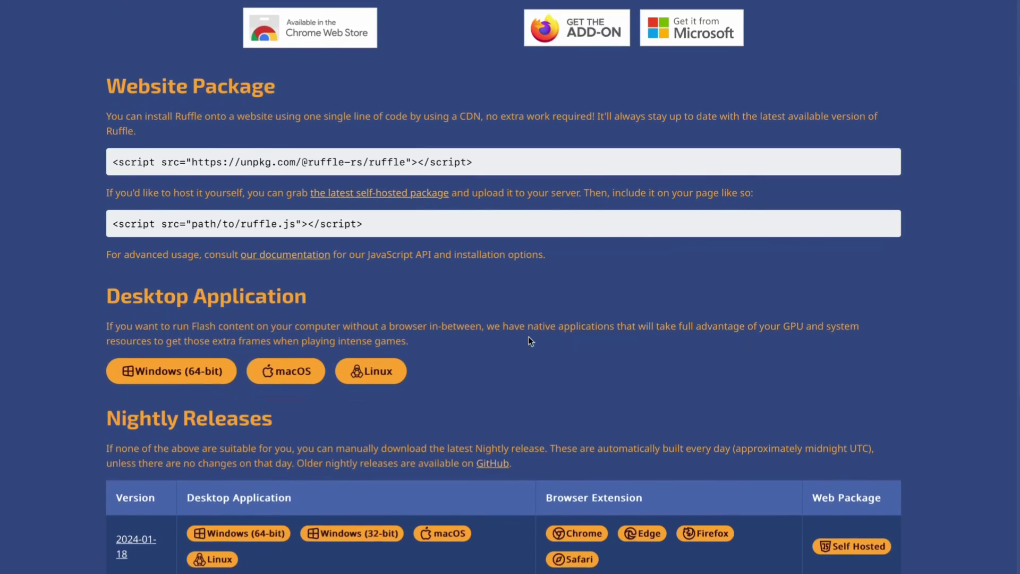
{"action": "scroll", "coordinate": [529, 336], "scroll_direction": "down", "scroll_amount": 1}
{"action": "scroll", "coordinate": [529, 340], "scroll_direction": "down", "scroll_amount": 5}
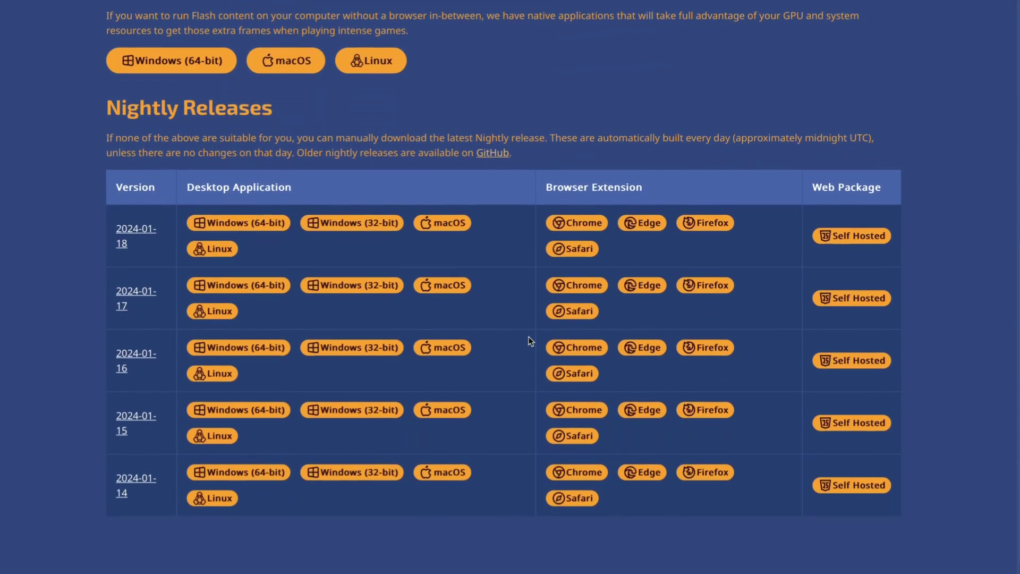
{"action": "scroll", "coordinate": [528, 337], "scroll_direction": "down", "scroll_amount": 1}
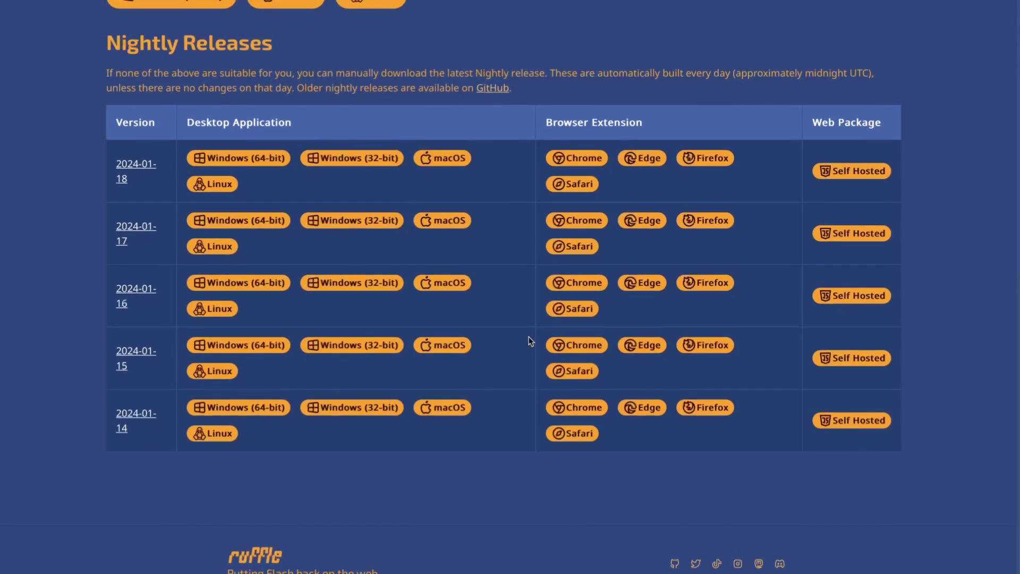
{"action": "scroll", "coordinate": [528, 337], "scroll_direction": "up", "scroll_amount": 9}
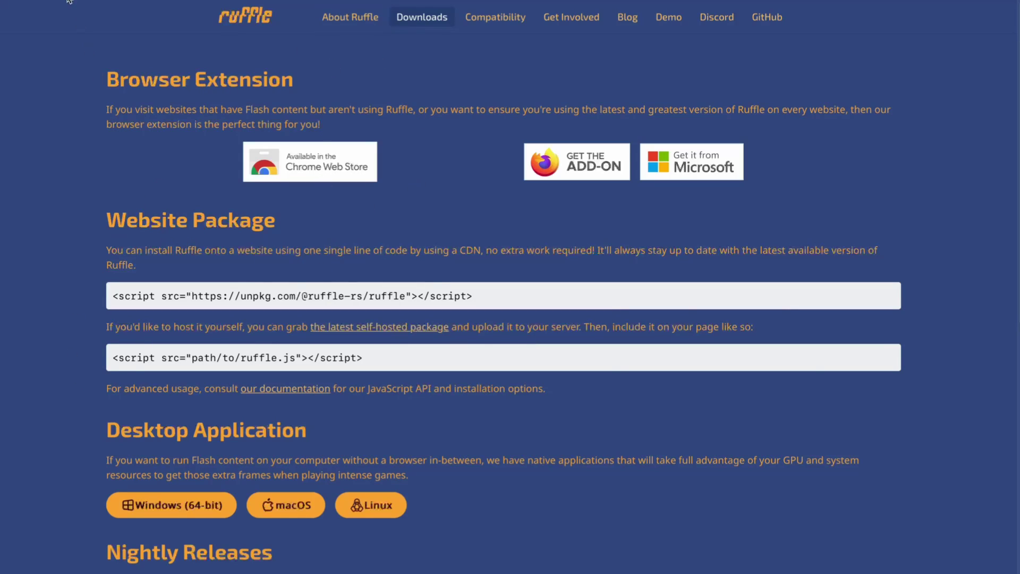
Download the Ruffle Mac Application from the home page, allowing downloads from objects.githubusercontent.com.
{"action": "left_click", "coordinate": [89, 7]}
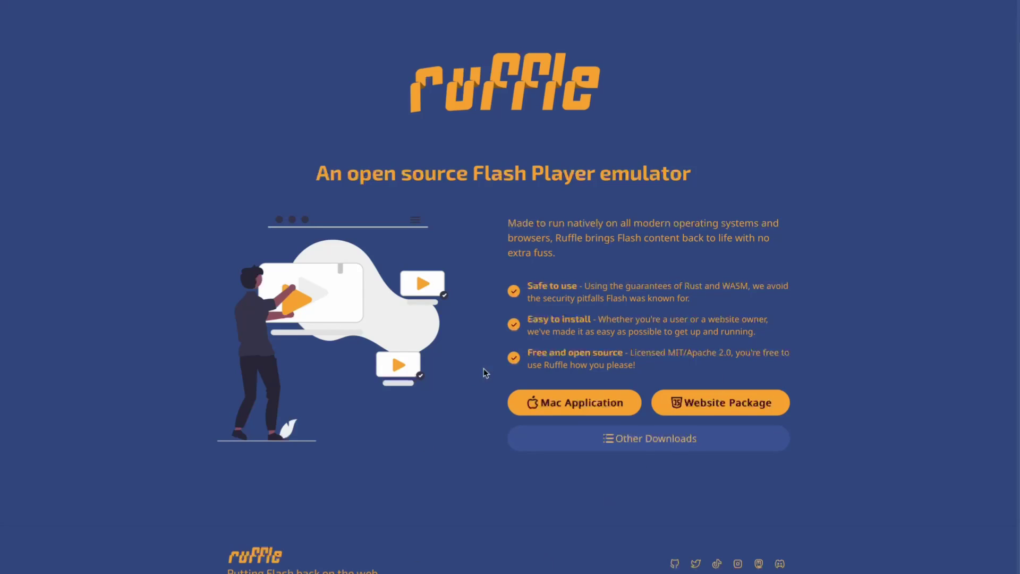
{"action": "left_click", "coordinate": [583, 411]}
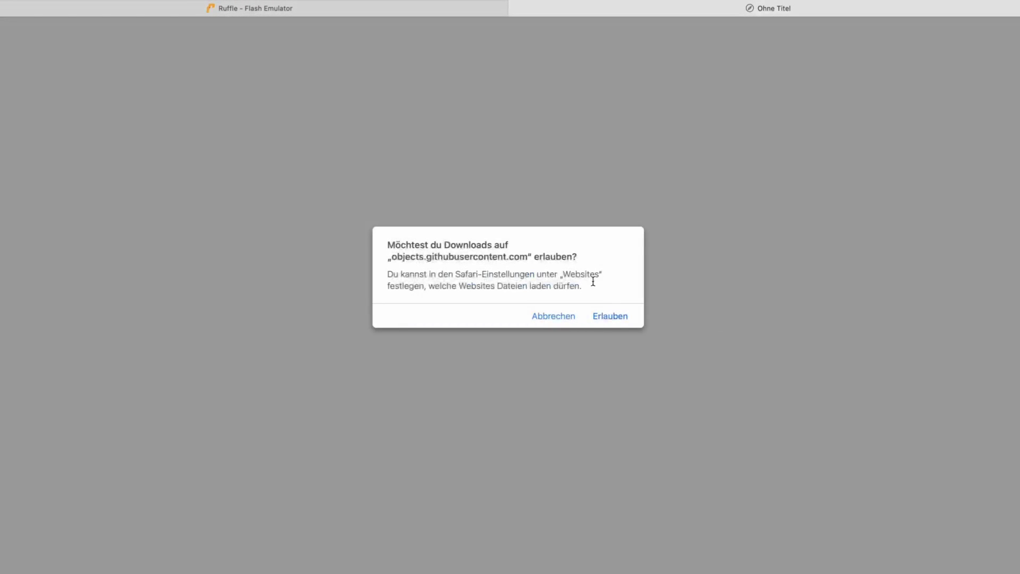
{"action": "left_click", "coordinate": [608, 316]}
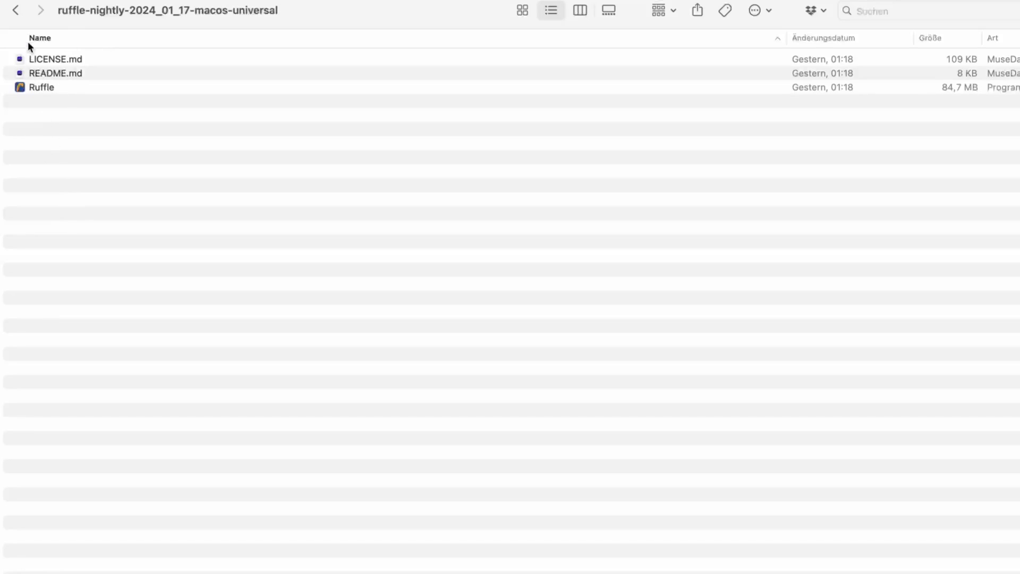
Unpack the ruffle-nightly-2024_01_18-macos-universal.tar archive in Downloads, then open the 2024_01_17 nightly folder.
{"action": "left_click", "coordinate": [19, 14]}
{"action": "scroll", "coordinate": [142, 553], "scroll_direction": "down", "scroll_amount": 2}
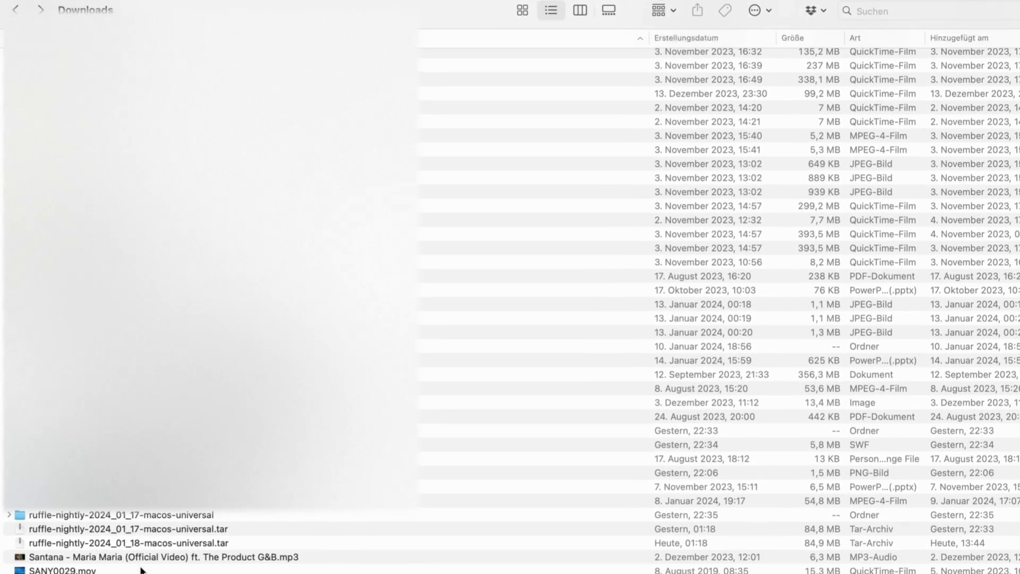
{"action": "left_click", "coordinate": [141, 538]}
{"action": "right_click", "coordinate": [131, 544]}
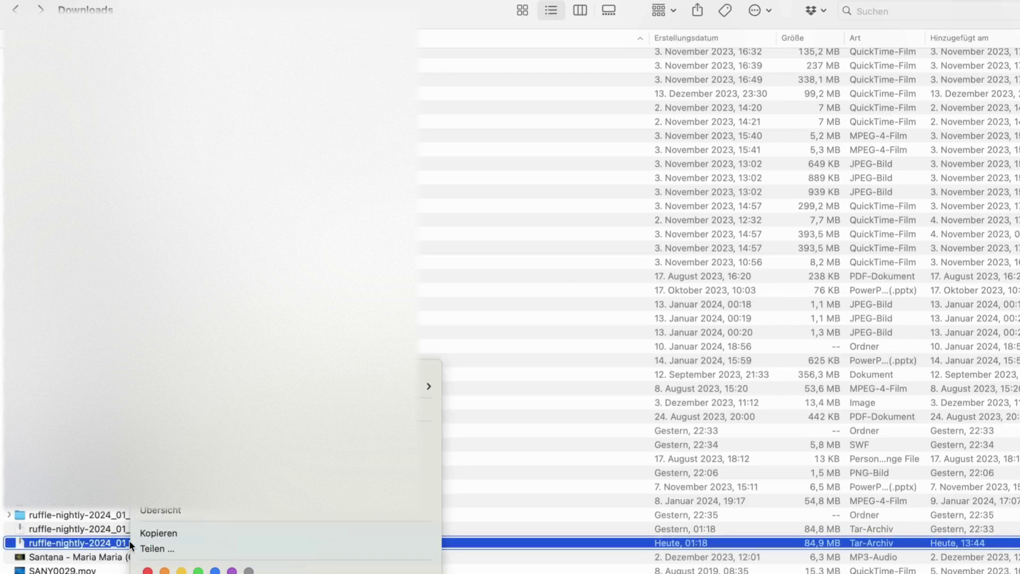
{"action": "left_click", "coordinate": [142, 511]}
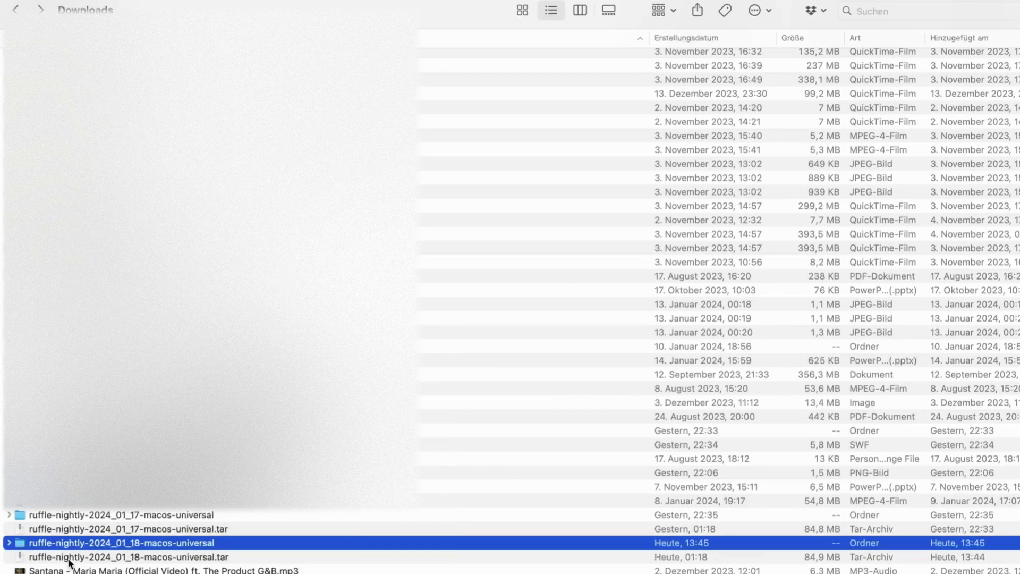
{"action": "double_click", "coordinate": [48, 518]}
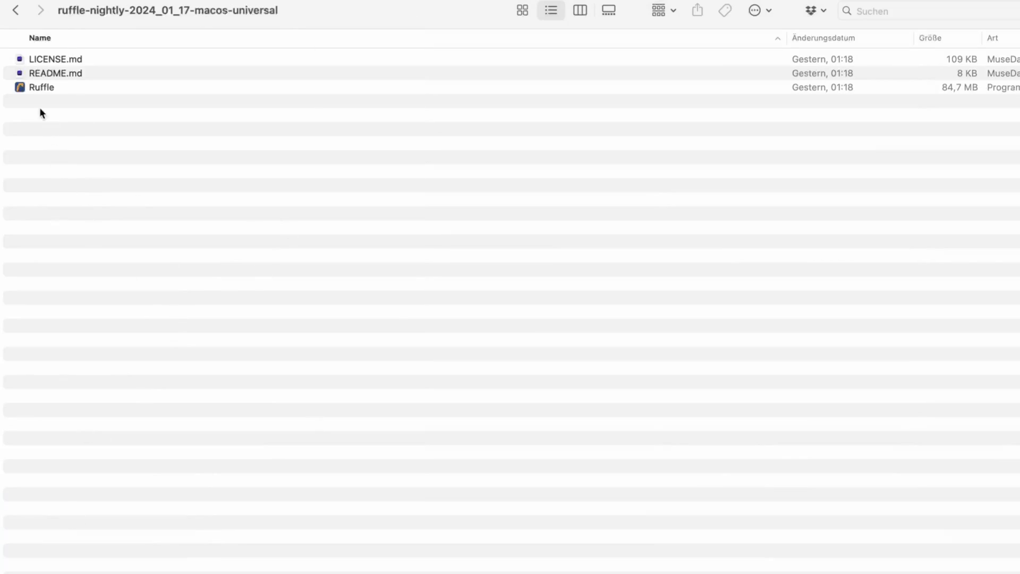
Launch the Ruffle app with the Öffnen command from its context menu.
{"action": "left_click", "coordinate": [50, 88]}
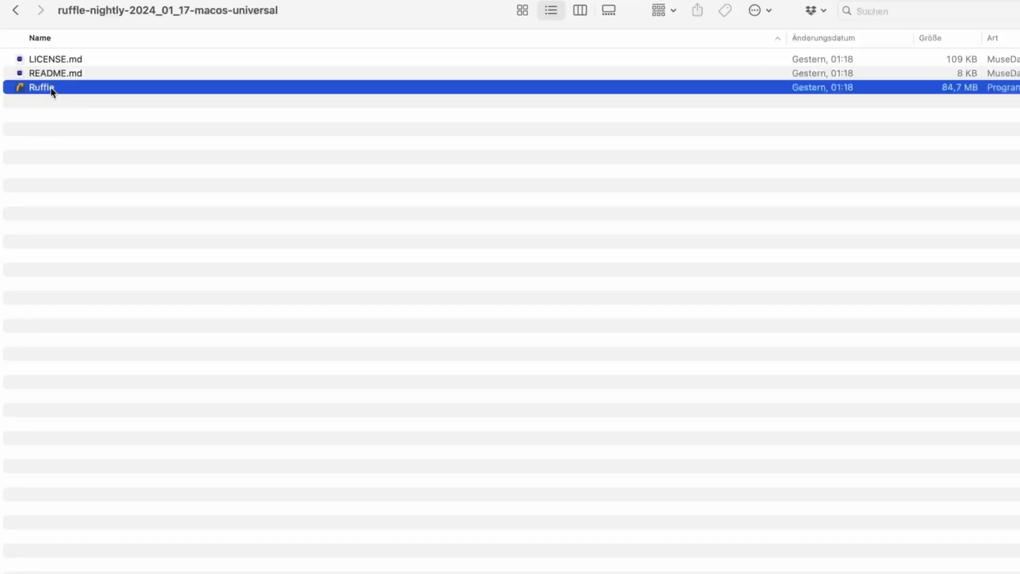
{"action": "right_click", "coordinate": [50, 87]}
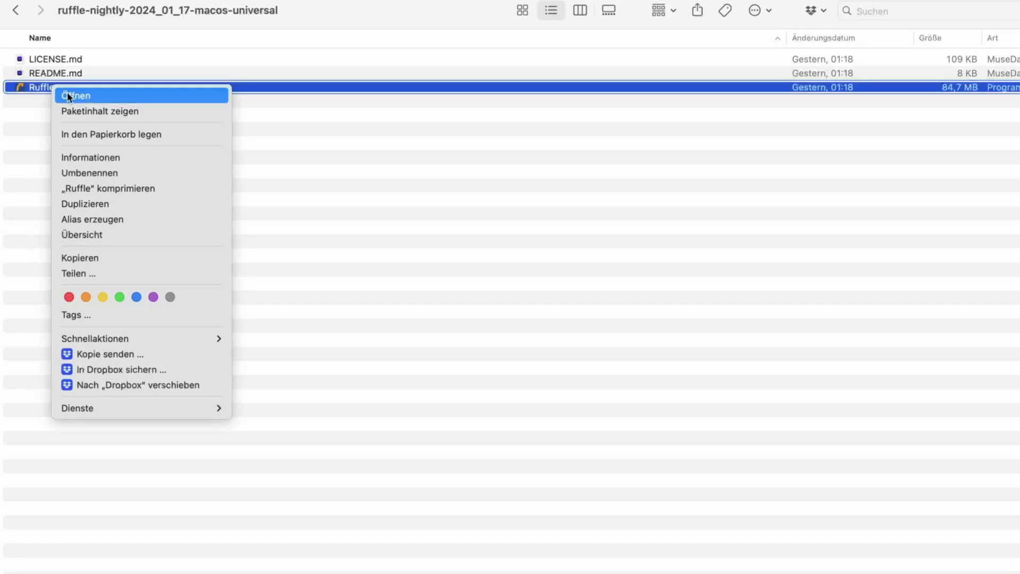
{"action": "left_click", "coordinate": [67, 94]}
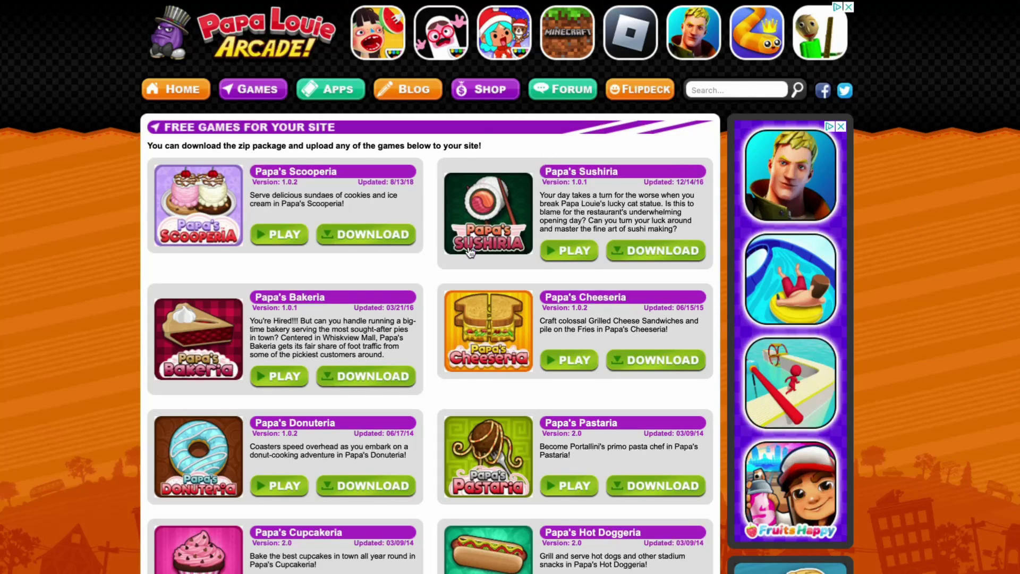
Download Papa's Cheeseria from the Free Games page, allowing downloads from papaslouie.com.
{"action": "scroll", "coordinate": [532, 212], "scroll_direction": "down", "scroll_amount": 4}
{"action": "scroll", "coordinate": [469, 252], "scroll_direction": "up", "scroll_amount": 4}
{"action": "scroll", "coordinate": [470, 252], "scroll_direction": "down", "scroll_amount": 3}
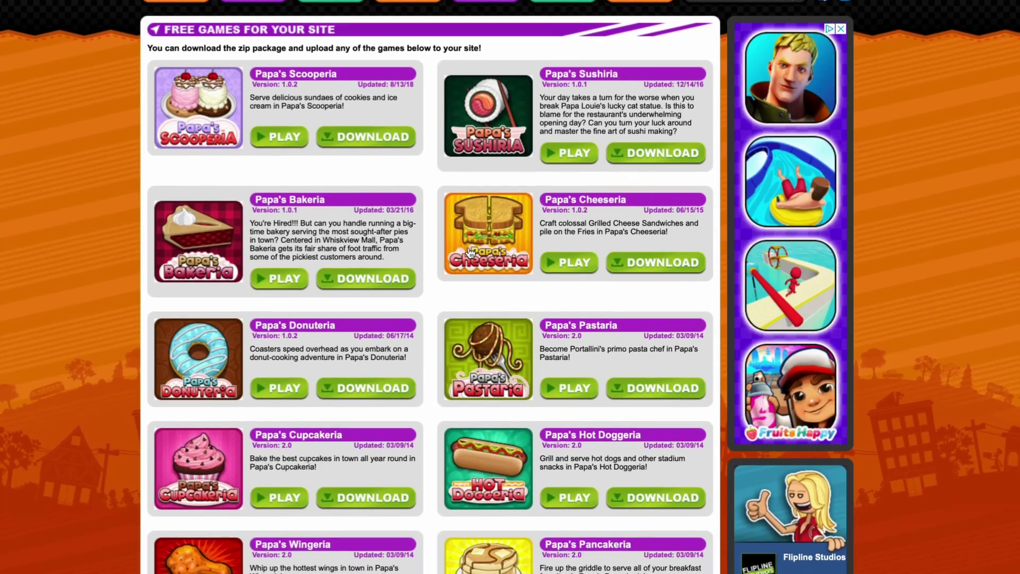
{"action": "scroll", "coordinate": [468, 250], "scroll_direction": "down", "scroll_amount": 4}
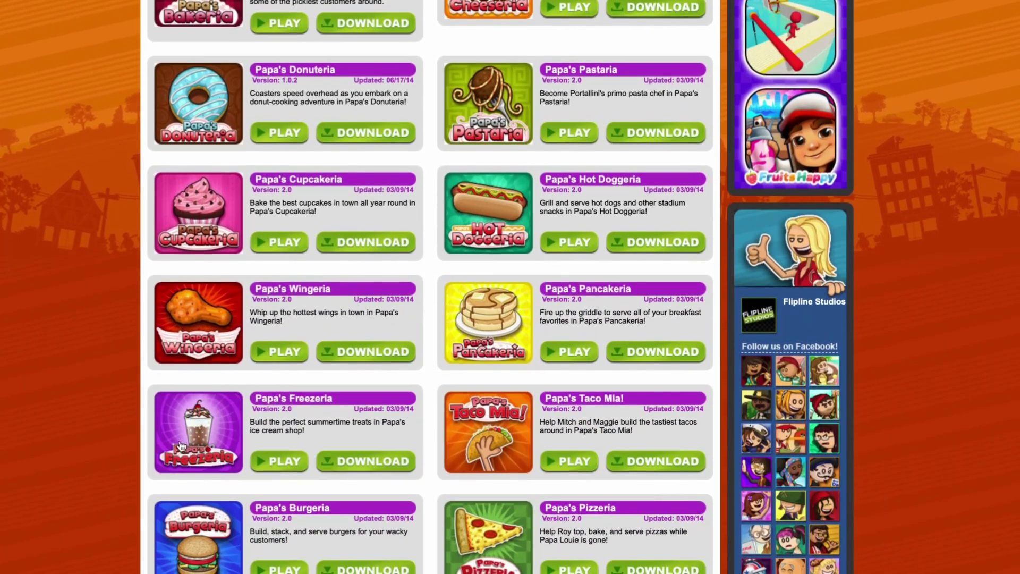
{"action": "scroll", "coordinate": [182, 446], "scroll_direction": "down", "scroll_amount": 4}
{"action": "scroll", "coordinate": [181, 447], "scroll_direction": "down", "scroll_amount": 2}
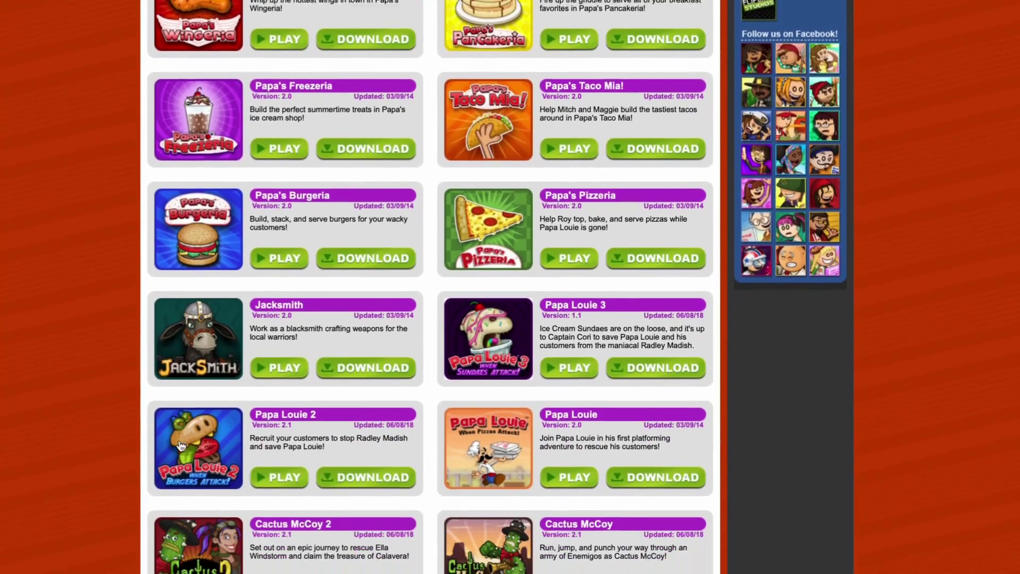
{"action": "scroll", "coordinate": [182, 446], "scroll_direction": "up", "scroll_amount": 5}
{"action": "scroll", "coordinate": [181, 446], "scroll_direction": "up", "scroll_amount": 2}
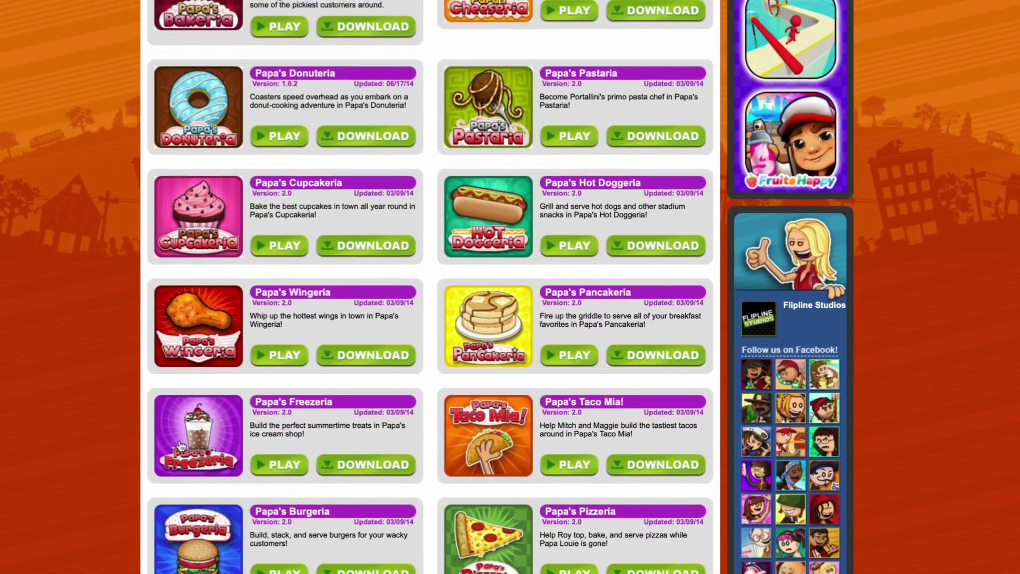
{"action": "scroll", "coordinate": [418, 408], "scroll_direction": "up", "scroll_amount": 4}
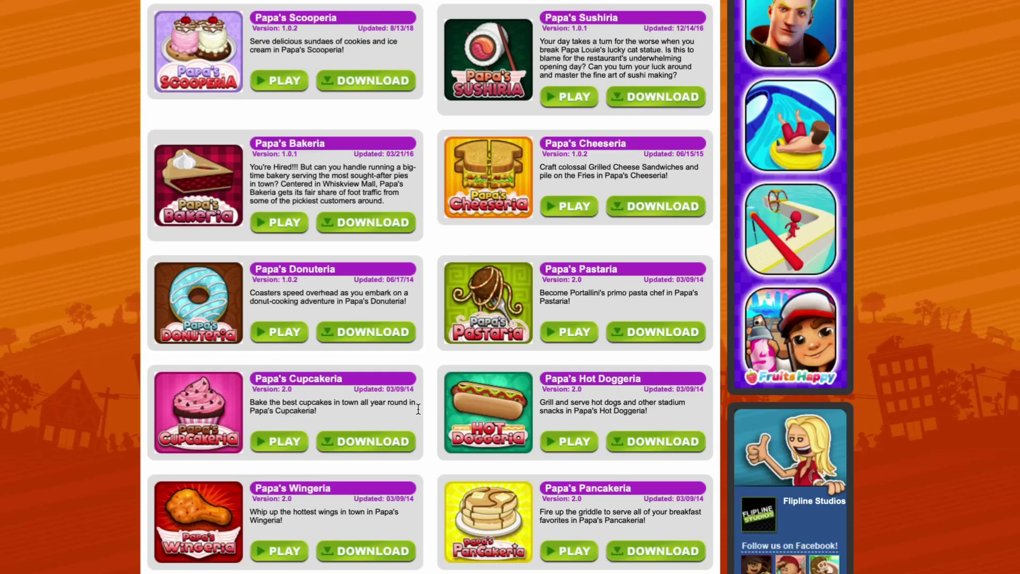
{"action": "scroll", "coordinate": [366, 399], "scroll_direction": "up", "scroll_amount": 1}
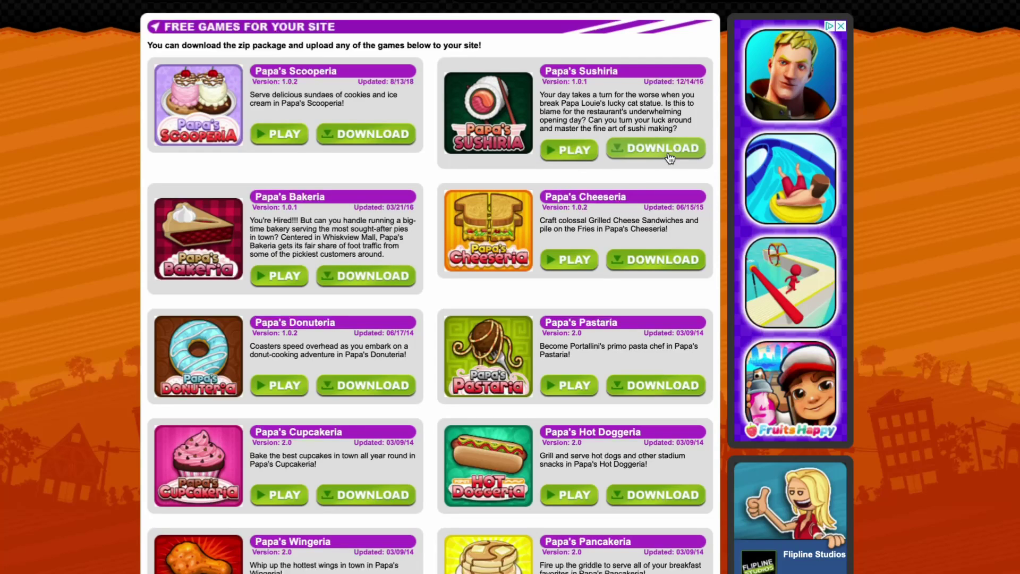
{"action": "left_click", "coordinate": [633, 273]}
{"action": "left_click", "coordinate": [621, 337]}
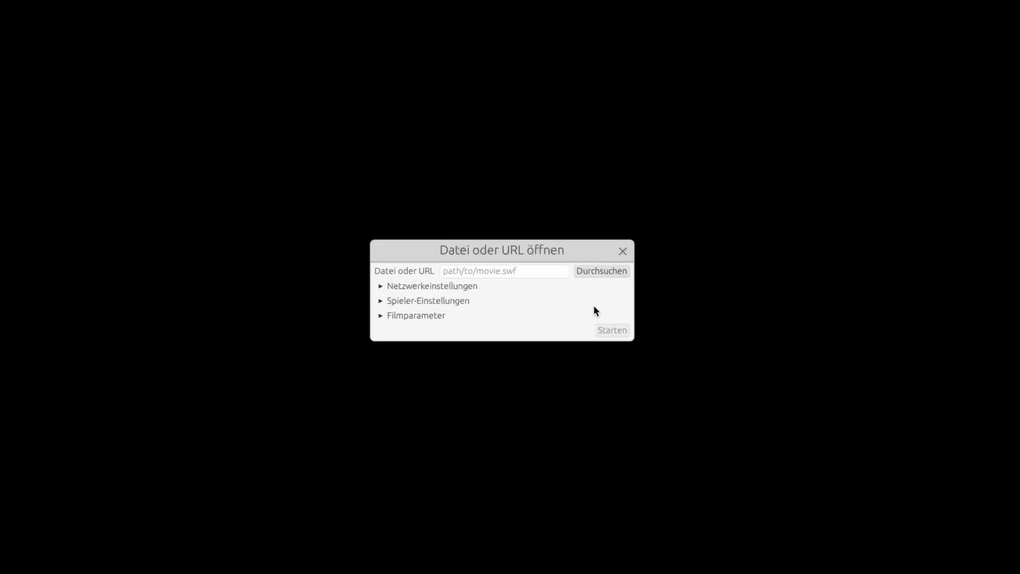
Browse to the papascheeseria_102 folder and pick papascheeseria_102.swf as the file.
{"action": "left_click", "coordinate": [594, 270]}
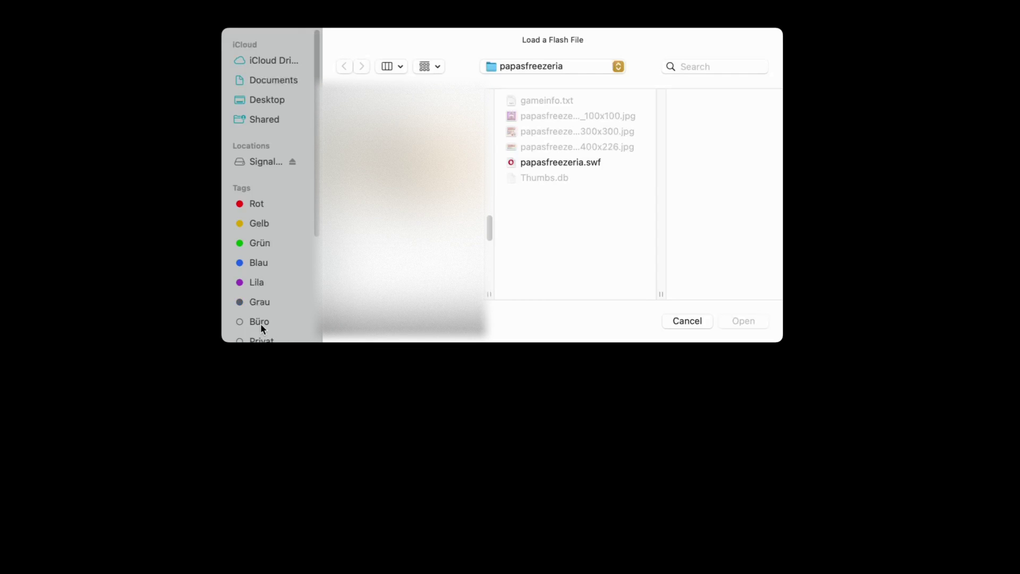
{"action": "left_click_drag", "start_coordinate": [225, 339], "coordinate": [143, 408]}
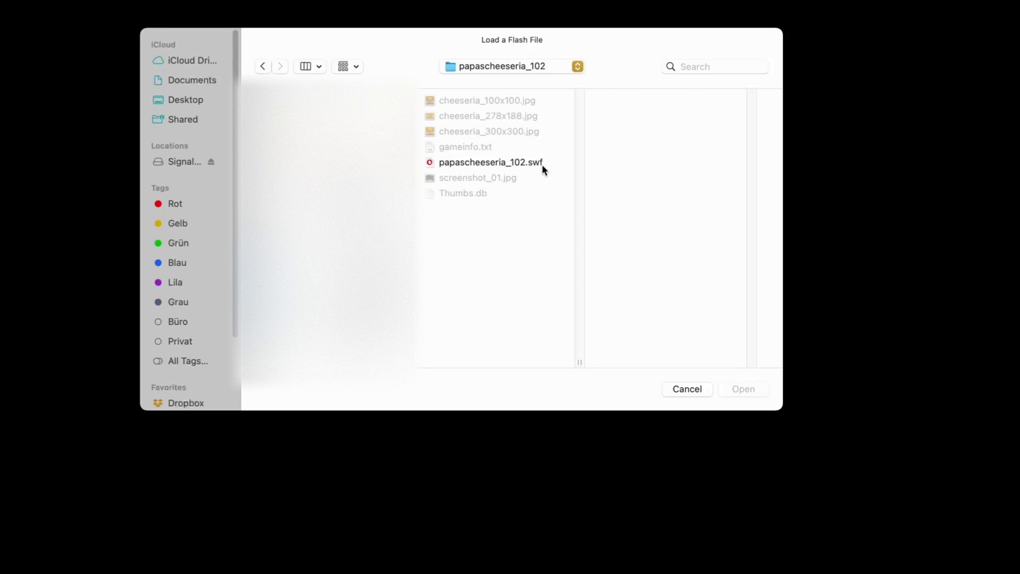
{"action": "double_click", "coordinate": [493, 162]}
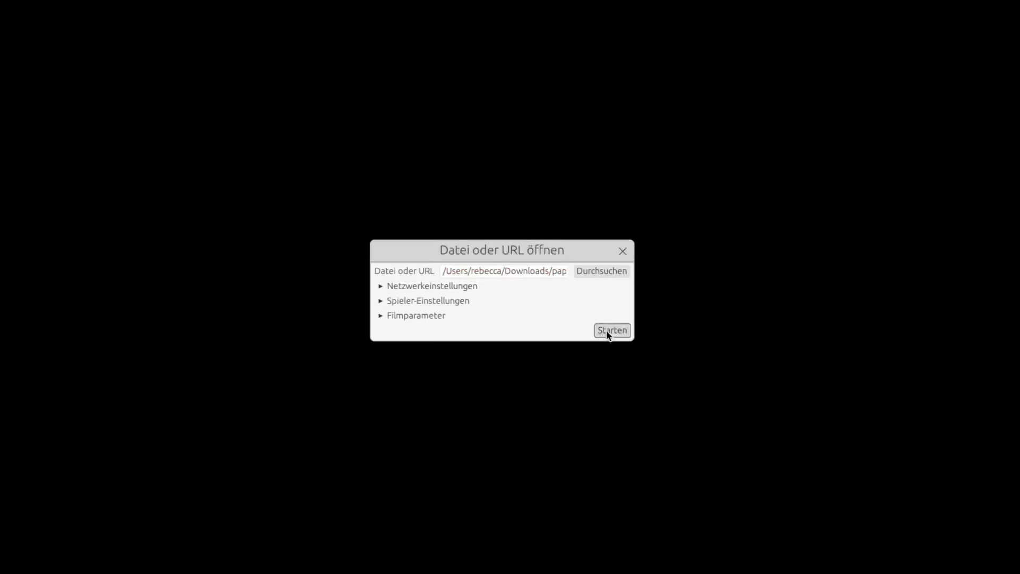
Launch Papa's Cheeseria and choose Play on its title screen to reach the three empty save slots.
{"action": "left_click", "coordinate": [610, 332]}
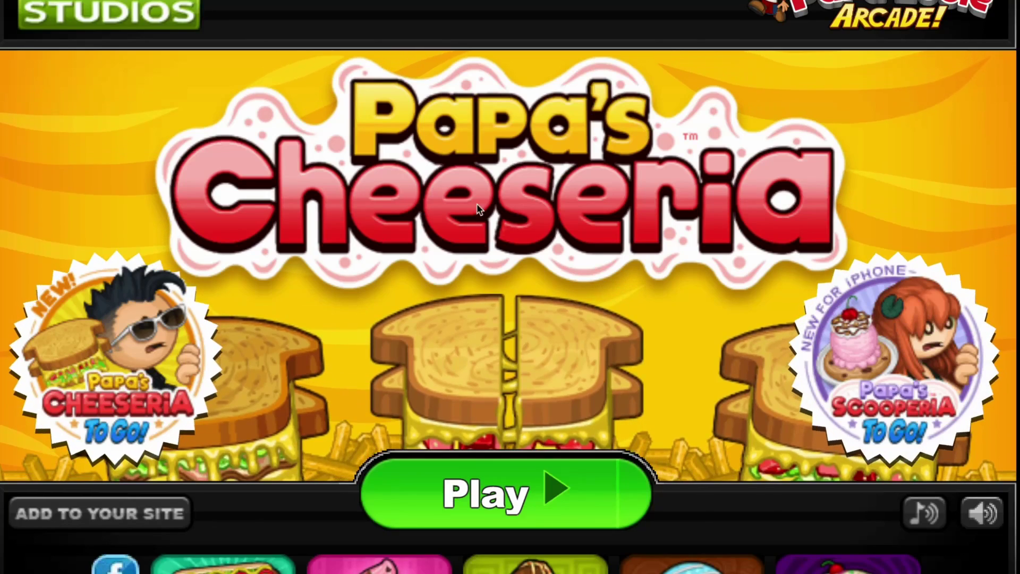
{"action": "left_click", "coordinate": [450, 513]}
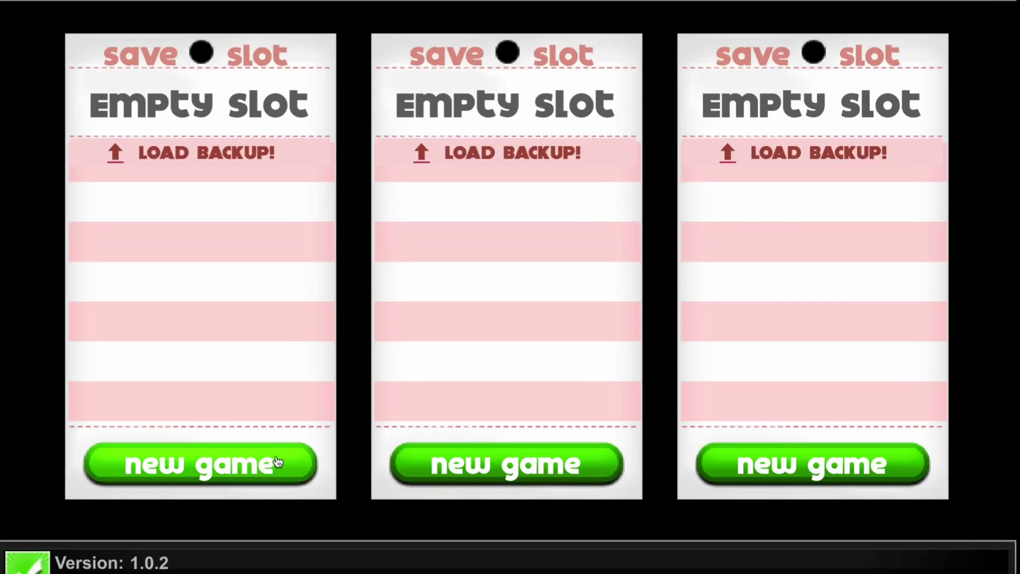